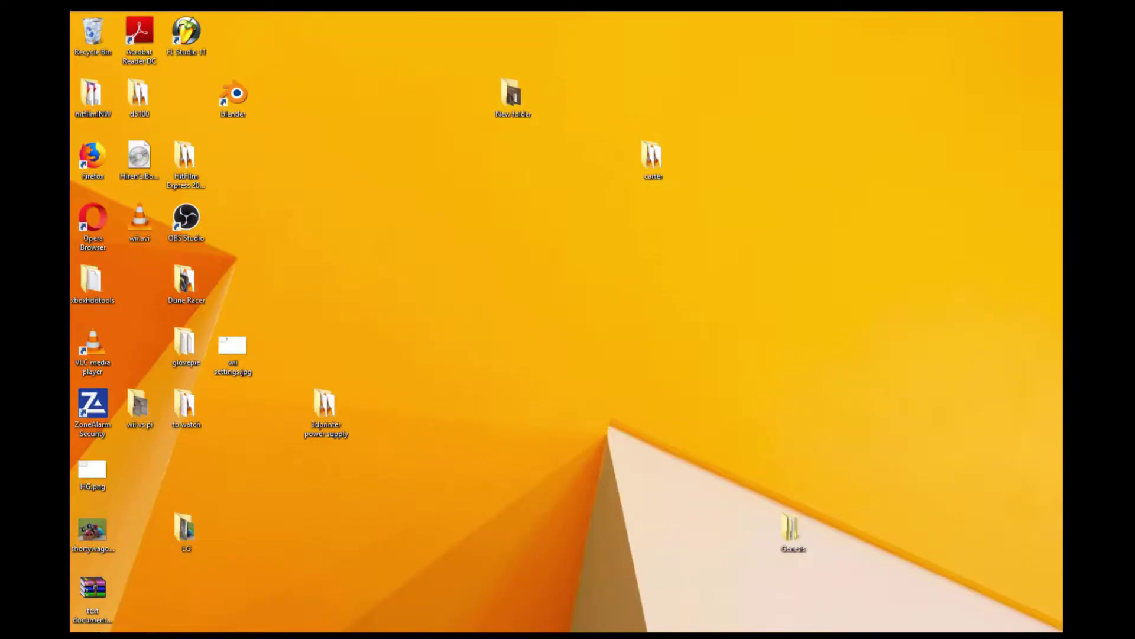
# Switch from the desktop to the Start screen with the Windows key
pyautogui.press('super')
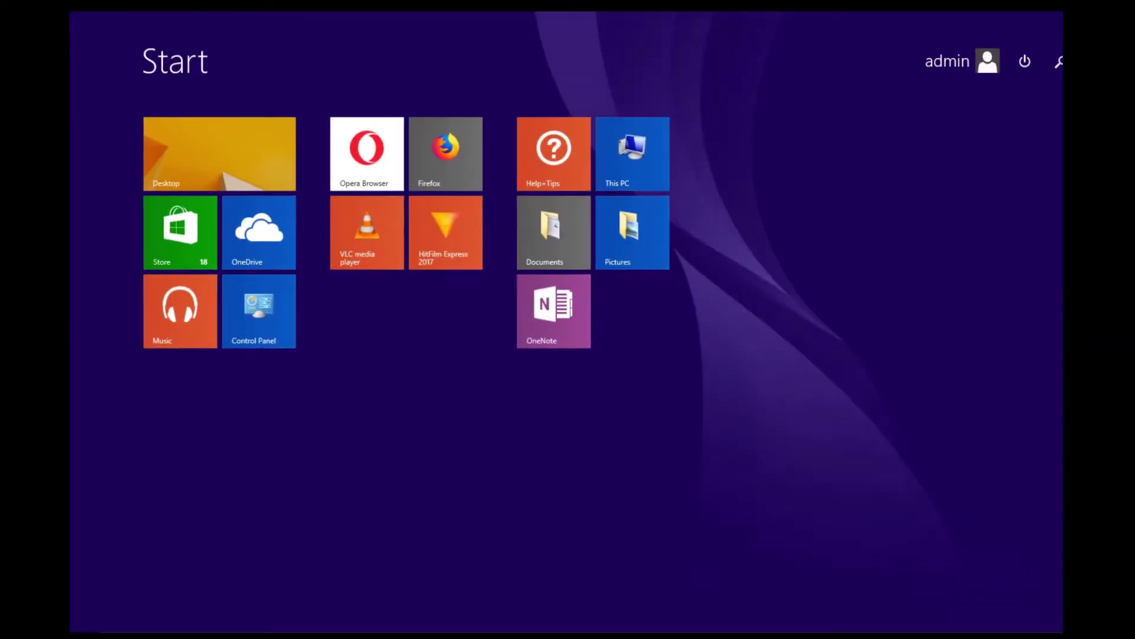
# Search the Start screen for 'disk management' and launch Disk Management
pyautogui.write('disj')
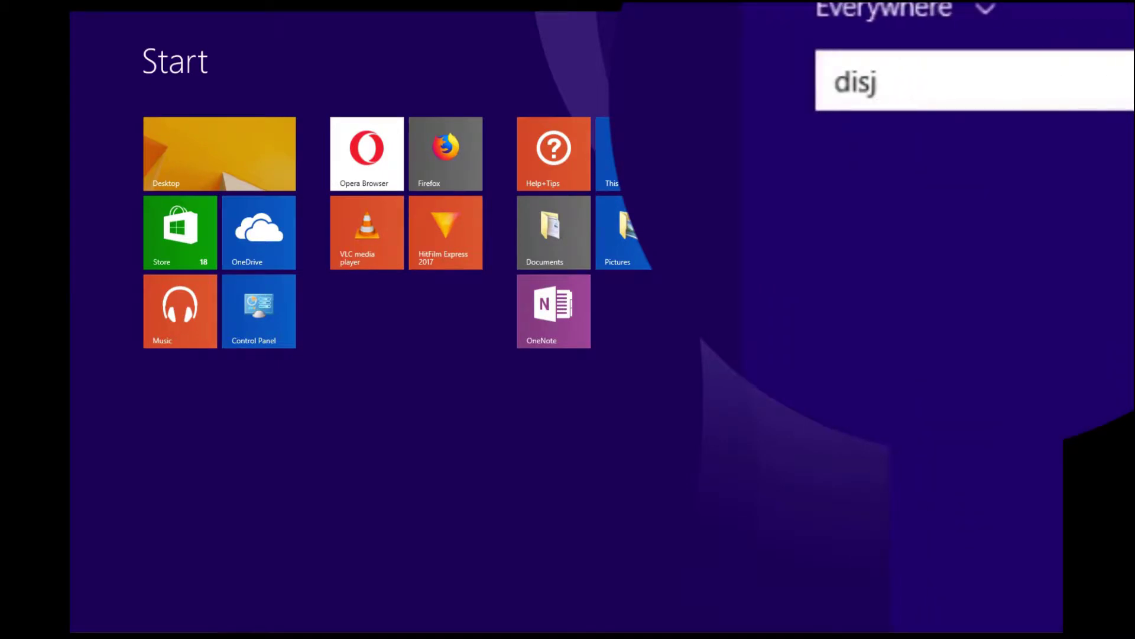
pyautogui.press('BackSpace')
pyautogui.write('k man')
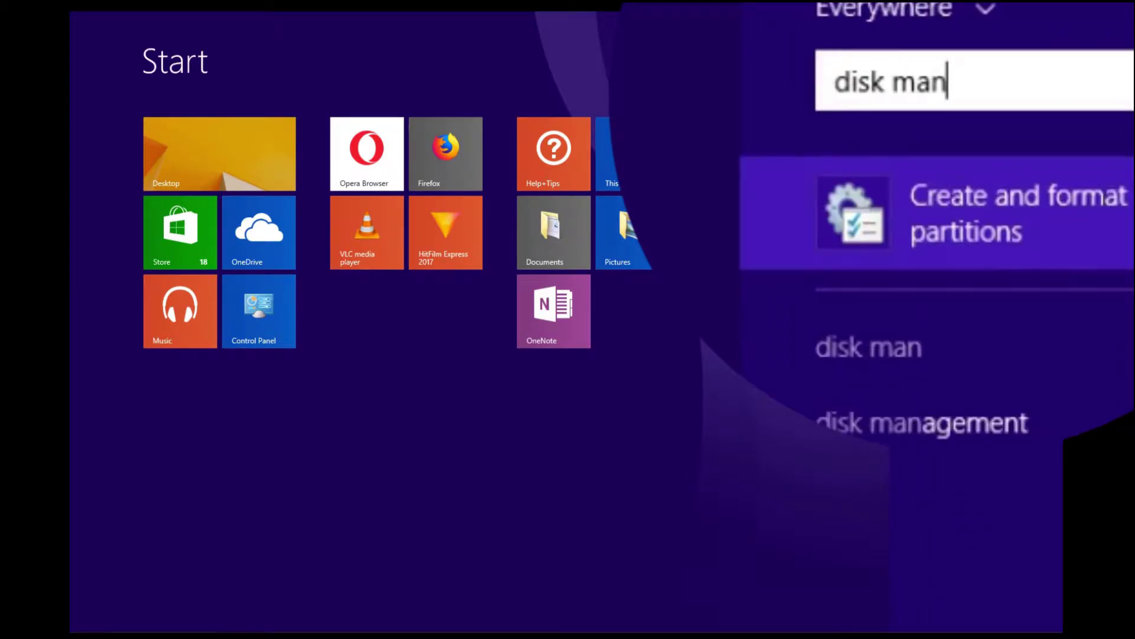
pyautogui.write('age,')
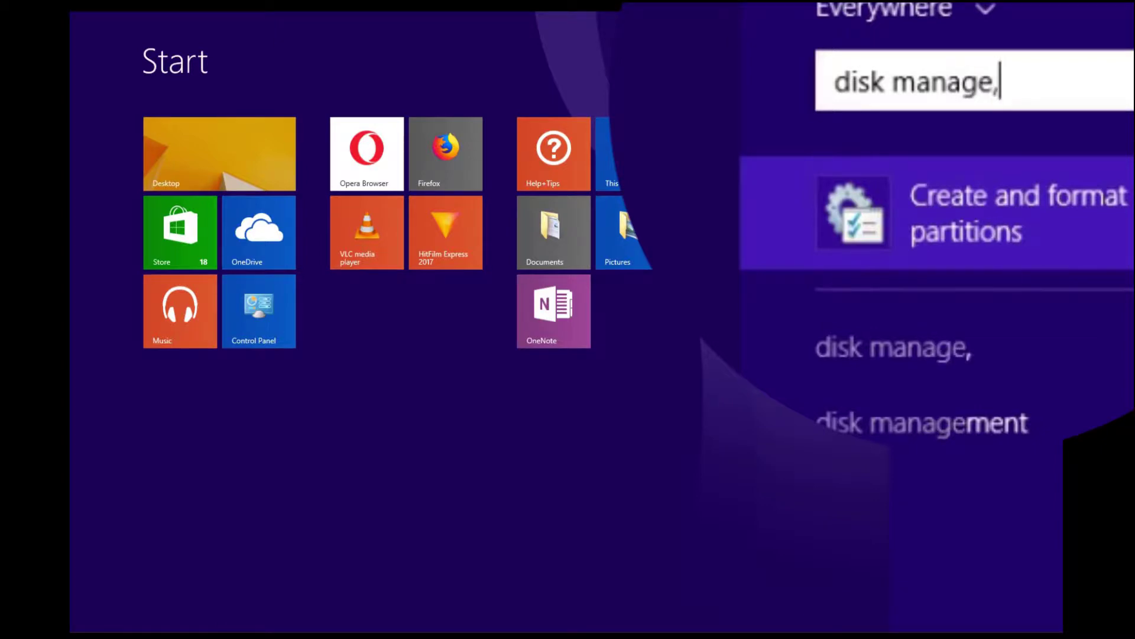
pyautogui.press('BackSpace')
pyautogui.write('mn')
pyautogui.press('BackSpace')
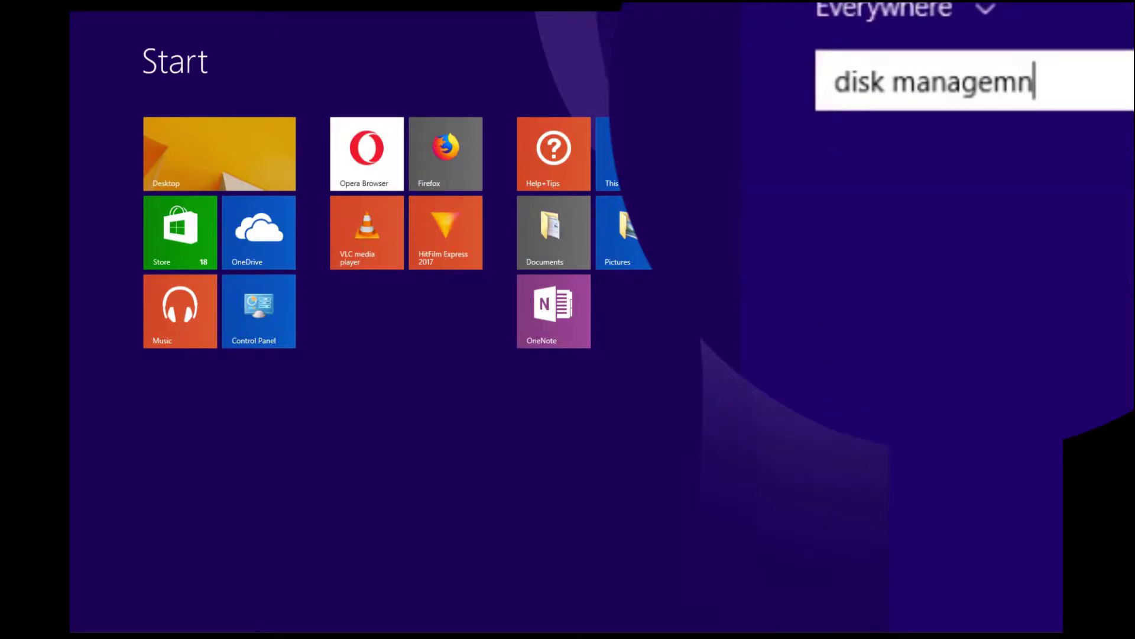
pyautogui.write('ent')
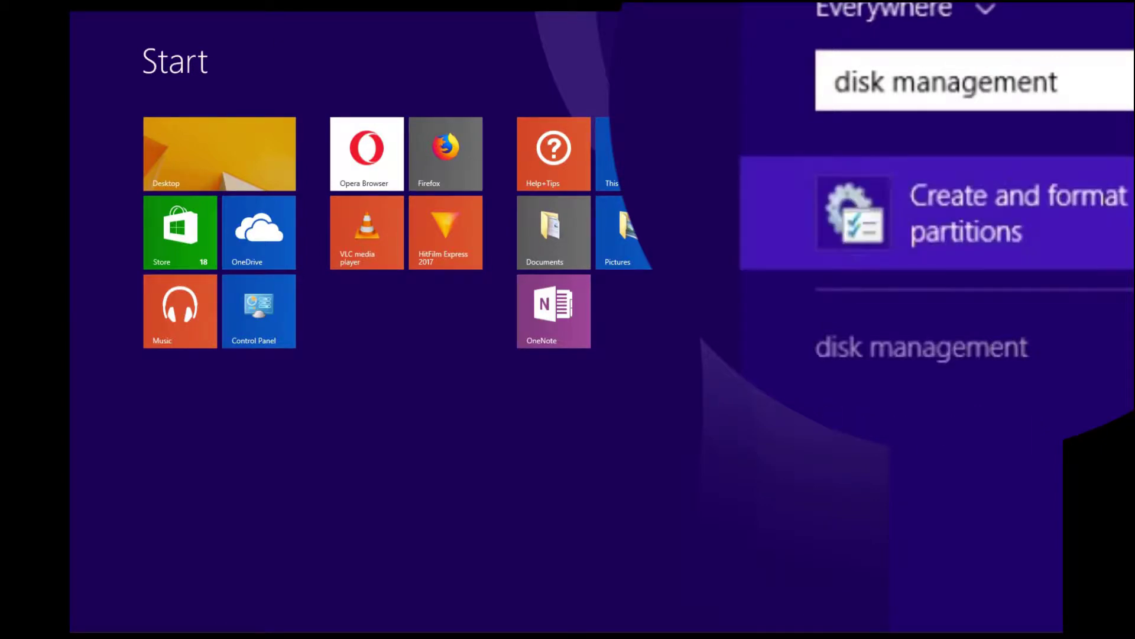
pyautogui.press('Return')
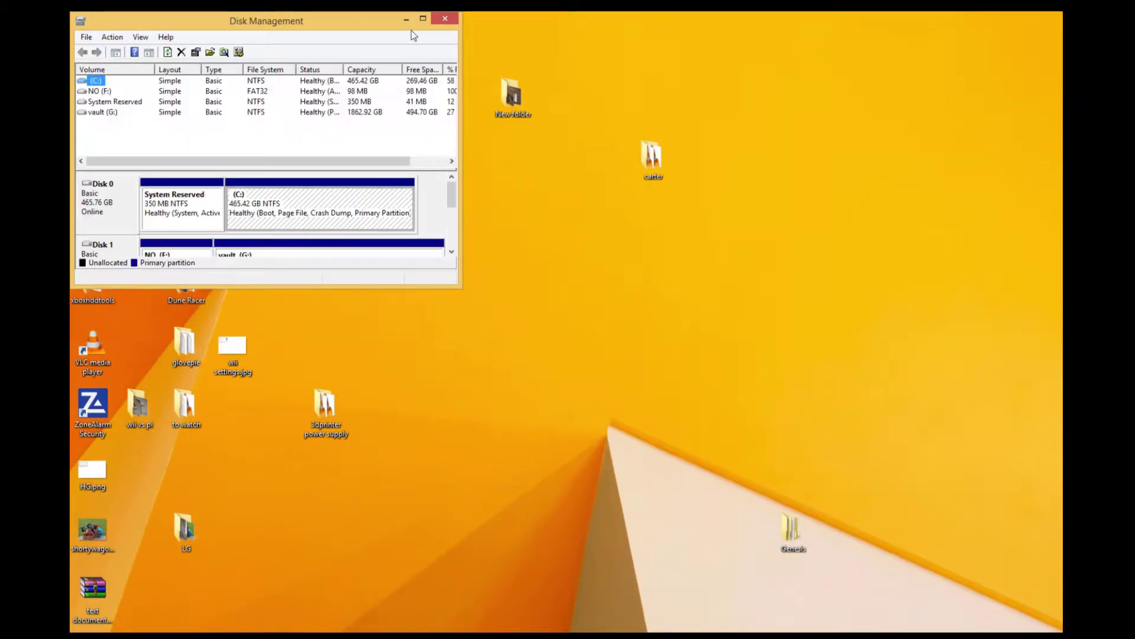
# Maximize Disk Management and start a New Simple Volume on Disk 3's unallocated space
pyautogui.click(423, 19)
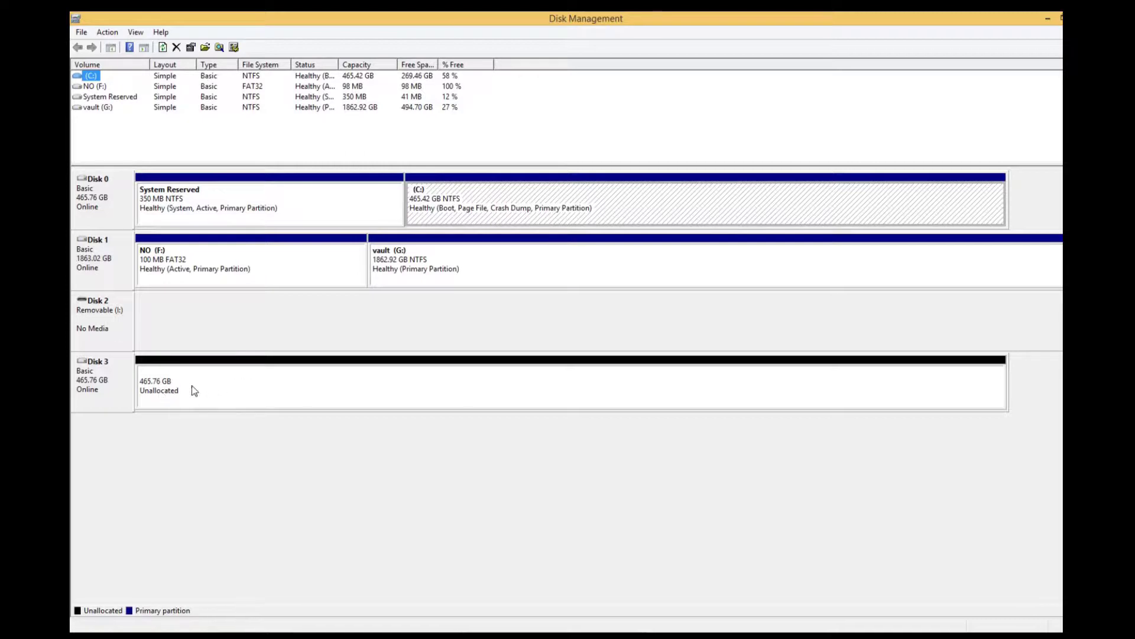
pyautogui.click(185, 391)
pyautogui.rightClick(185, 390)
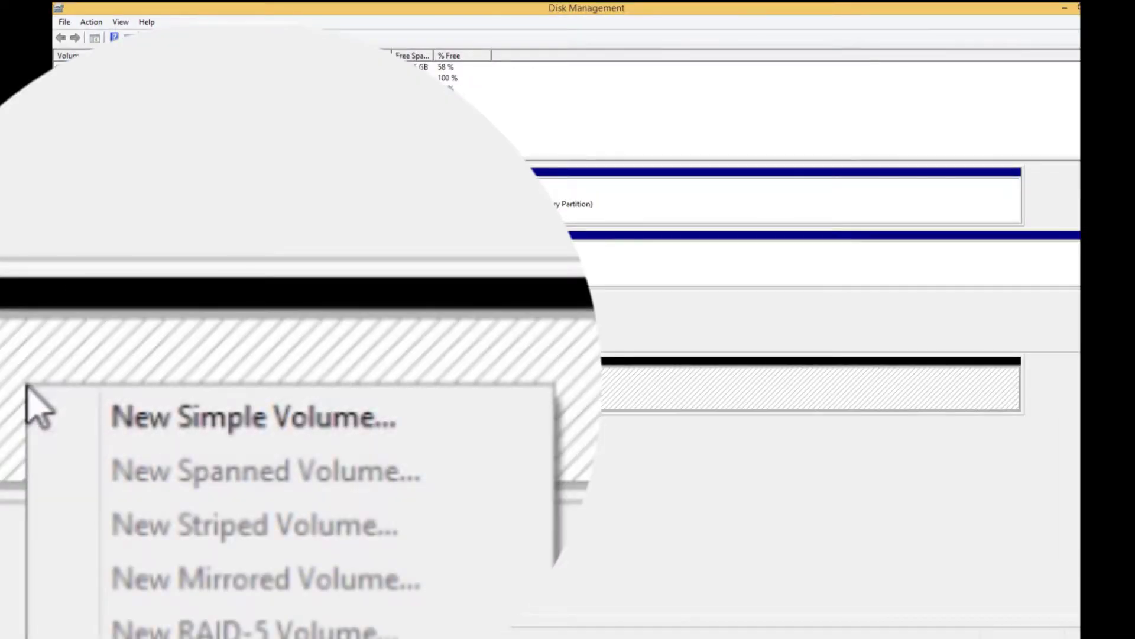
pyautogui.click(102, 440)
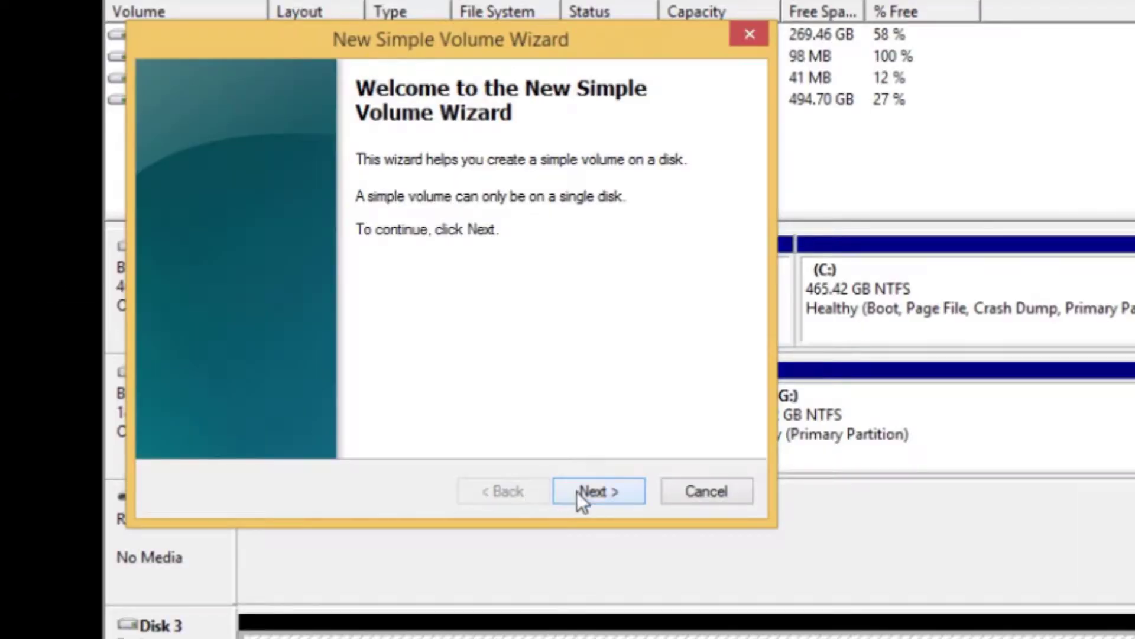
pyautogui.click(576, 492)
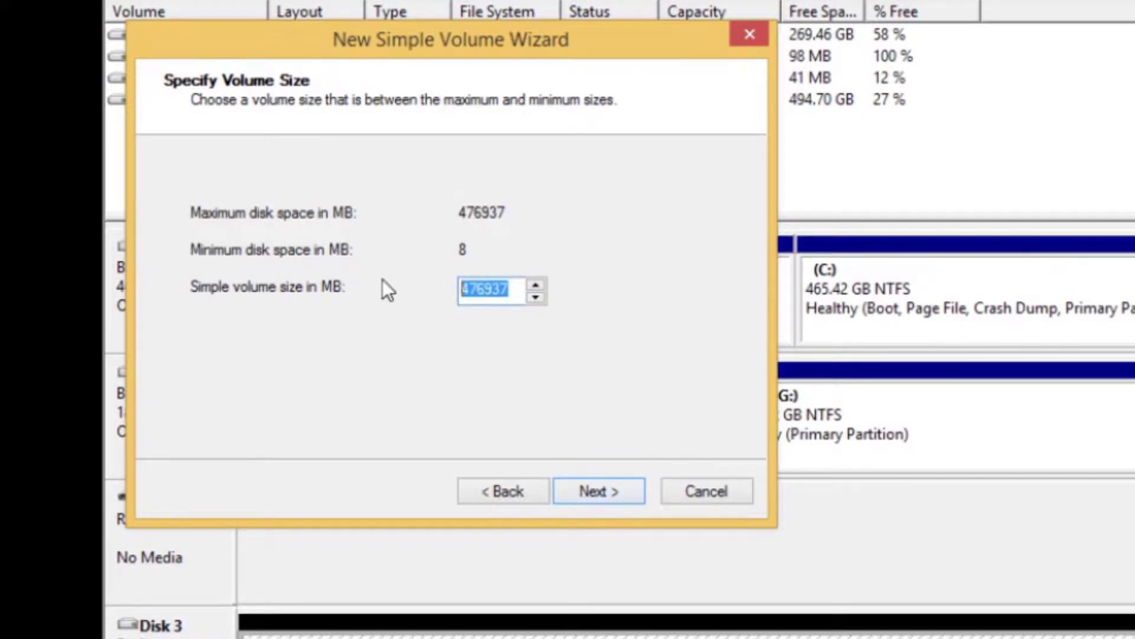
# Create a 100000 MB NTFS volume with drive letter D
pyautogui.write('10000')
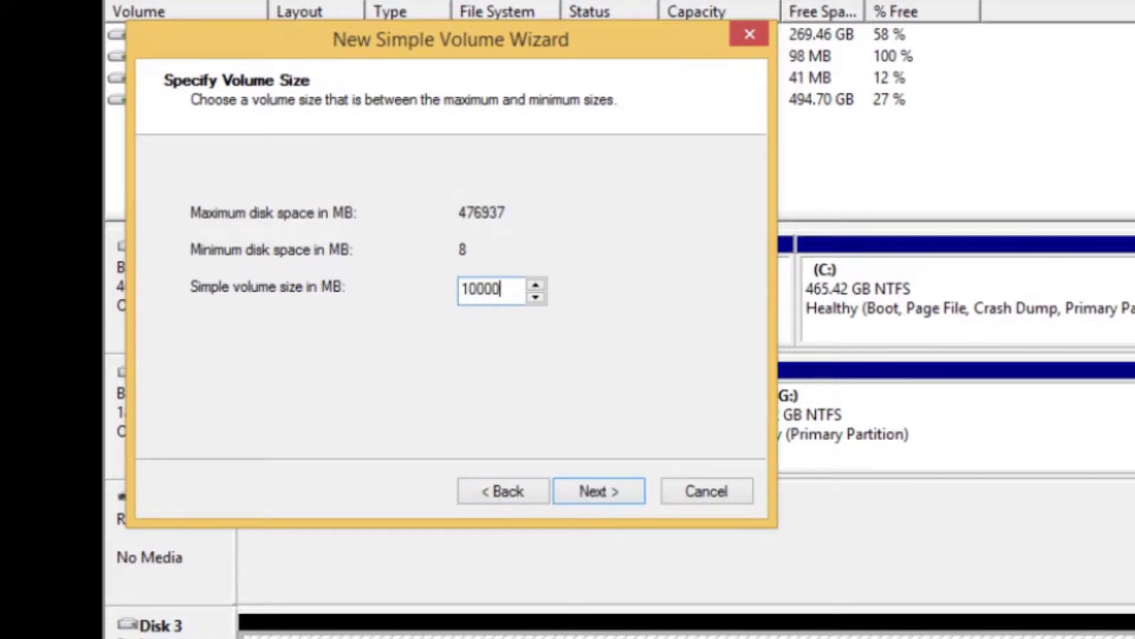
pyautogui.write('0')
pyautogui.click(619, 495)
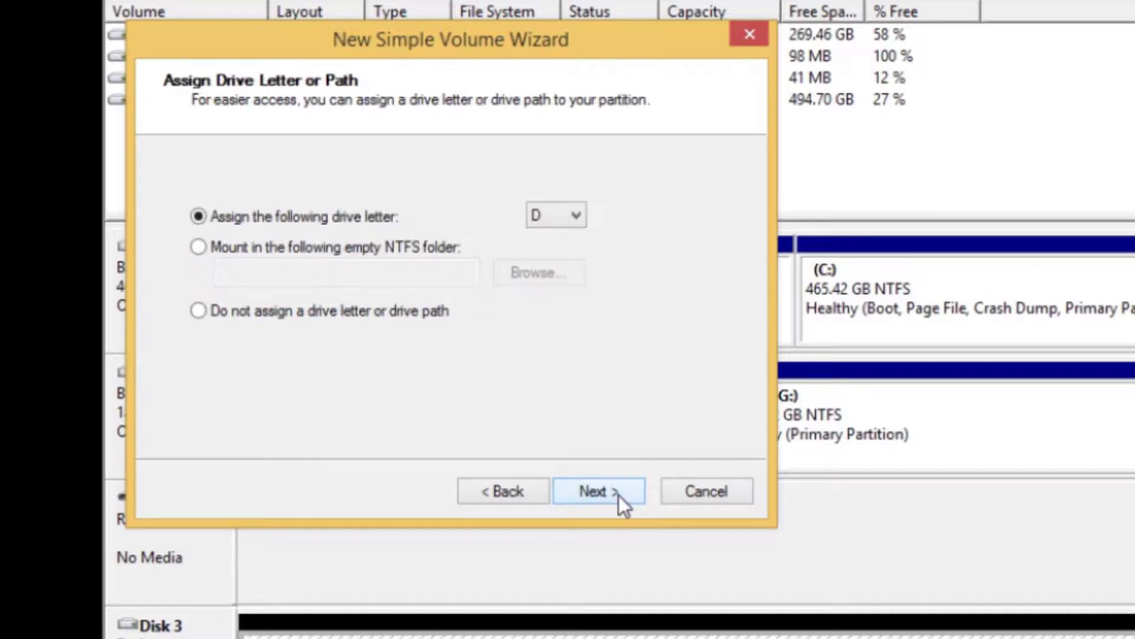
pyautogui.click(577, 217)
pyautogui.click(567, 269)
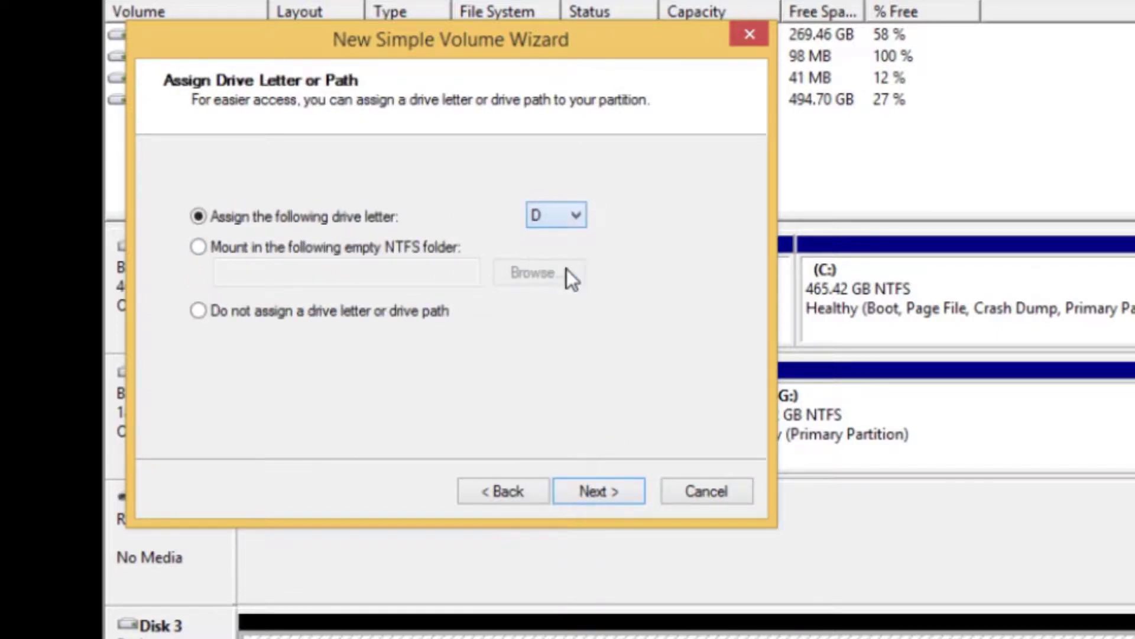
pyautogui.click(617, 491)
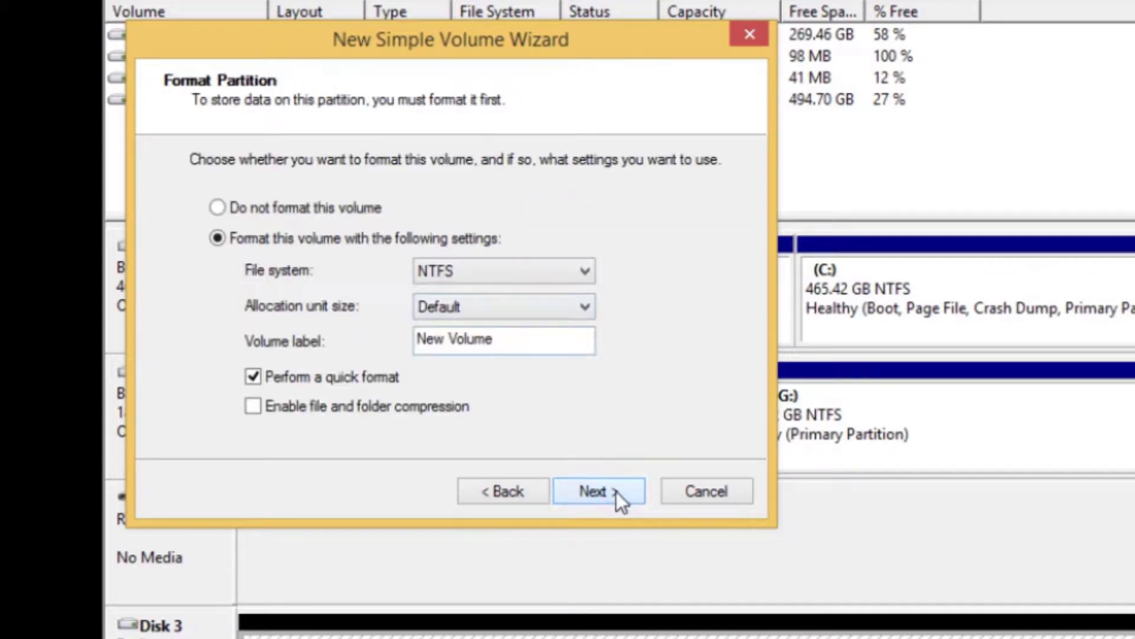
pyautogui.click(599, 492)
pyautogui.click(599, 492)
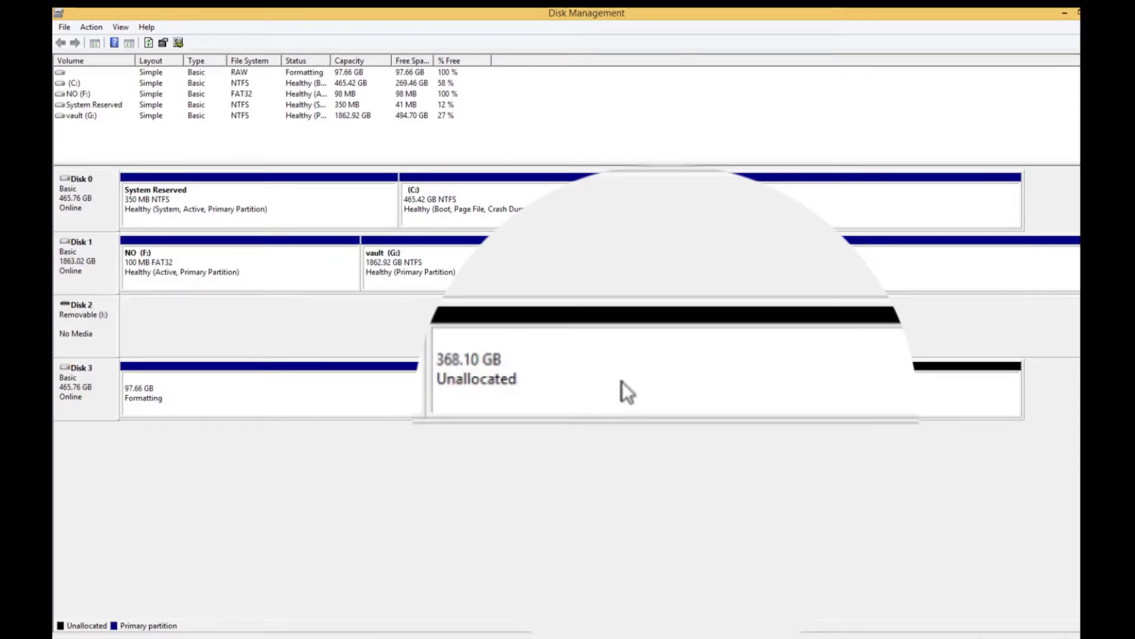
# Make the remaining 368.10 GB on Disk 3 an NTFS volume E: at maximum size
pyautogui.click(580, 356)
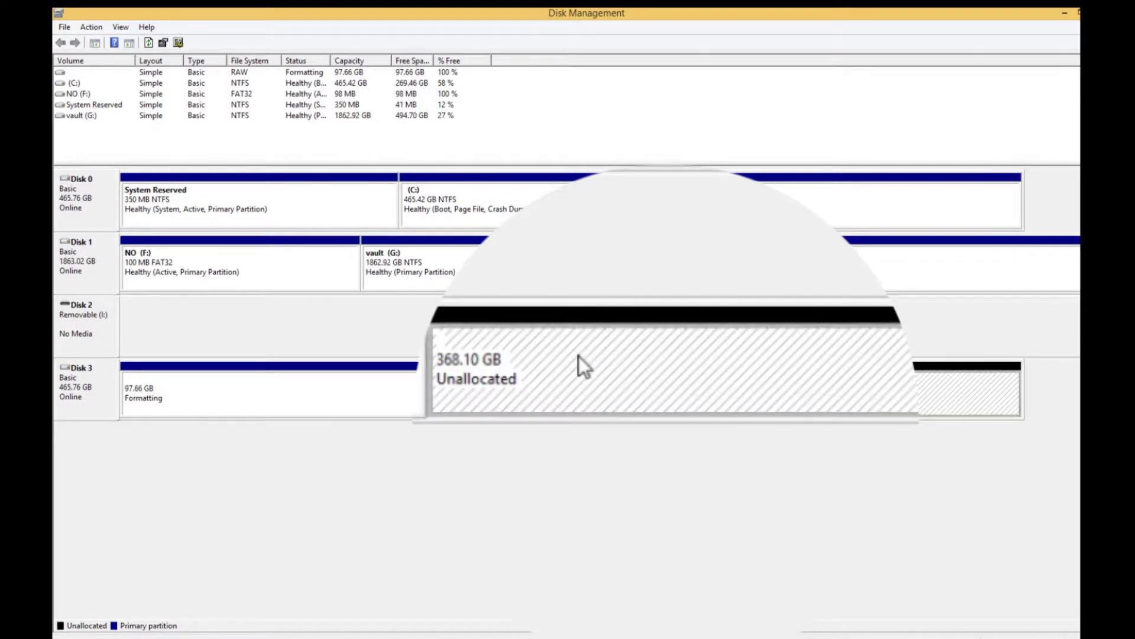
pyautogui.rightClick(580, 356)
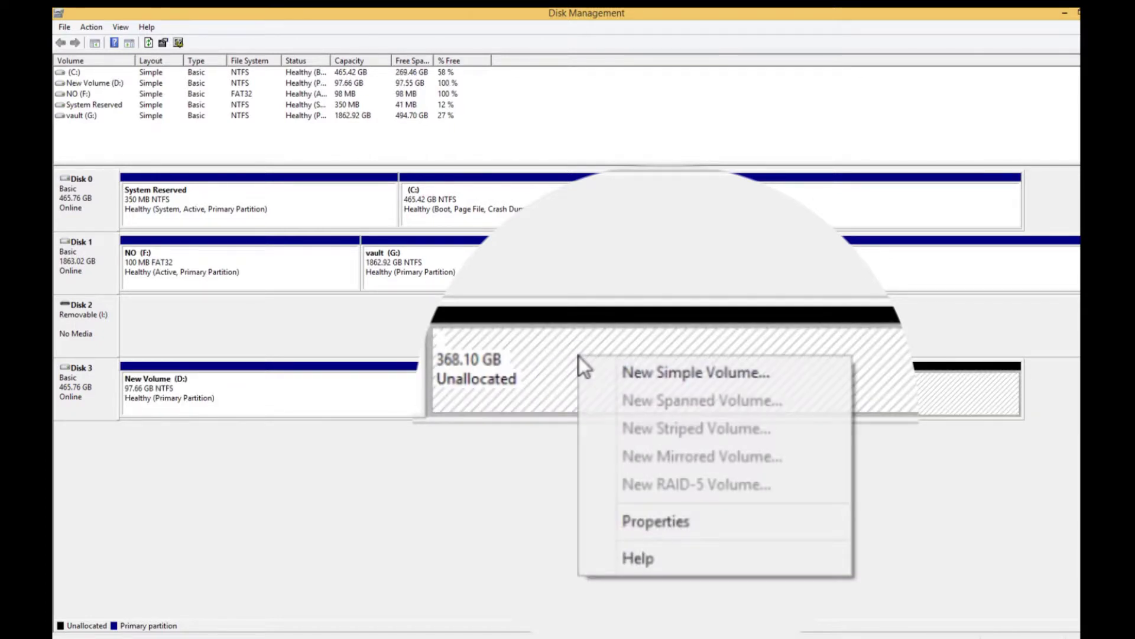
pyautogui.click(640, 381)
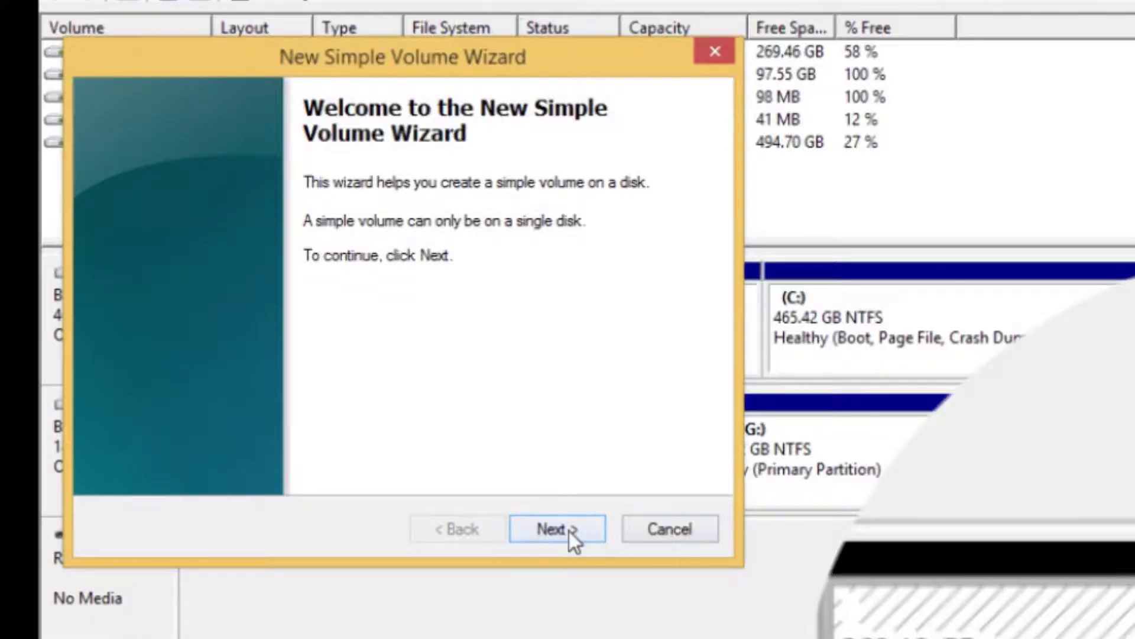
pyautogui.click(569, 532)
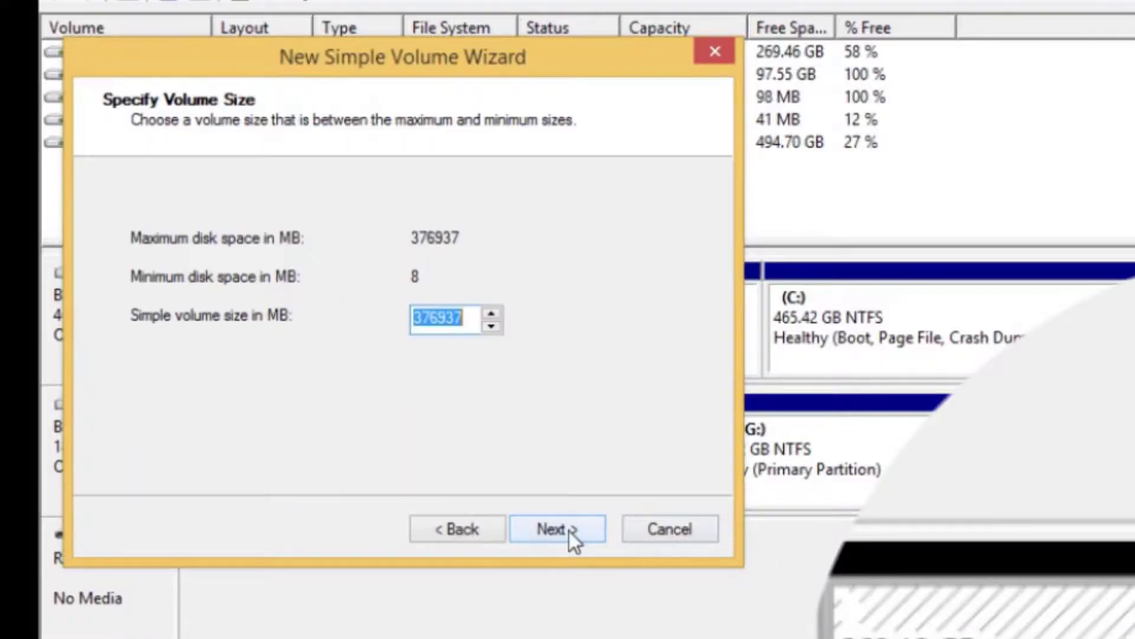
pyautogui.click(569, 531)
pyautogui.click(569, 531)
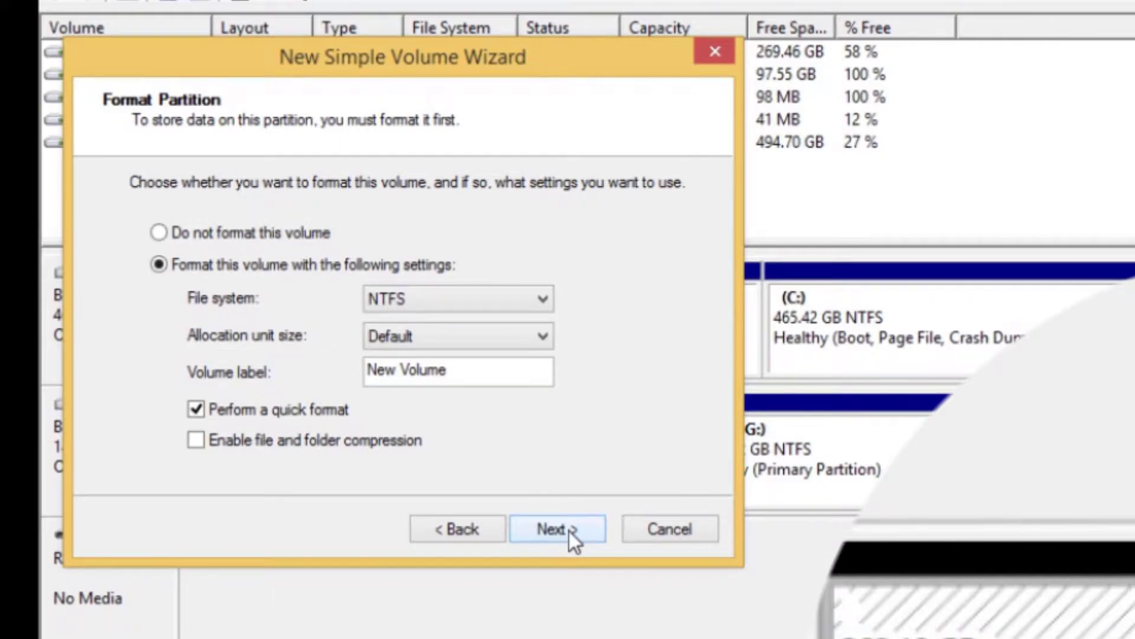
pyautogui.click(569, 531)
pyautogui.click(568, 532)
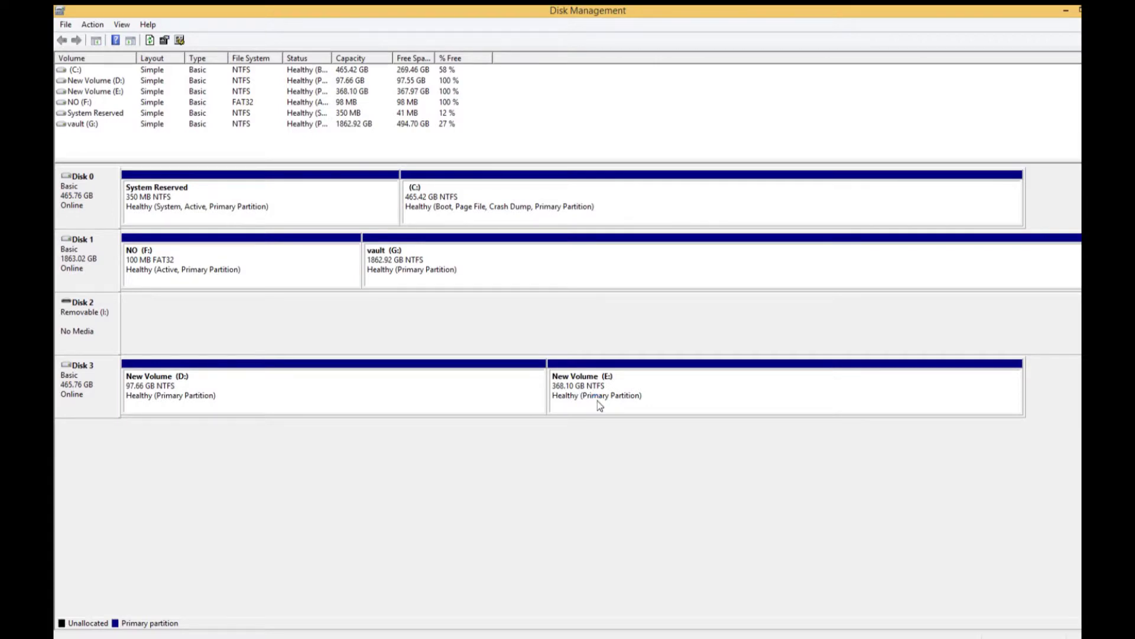
# Minimize Disk Management and run guiformat.exe from vault (G:) > Wii > Wiimod
pyautogui.click(1066, 11)
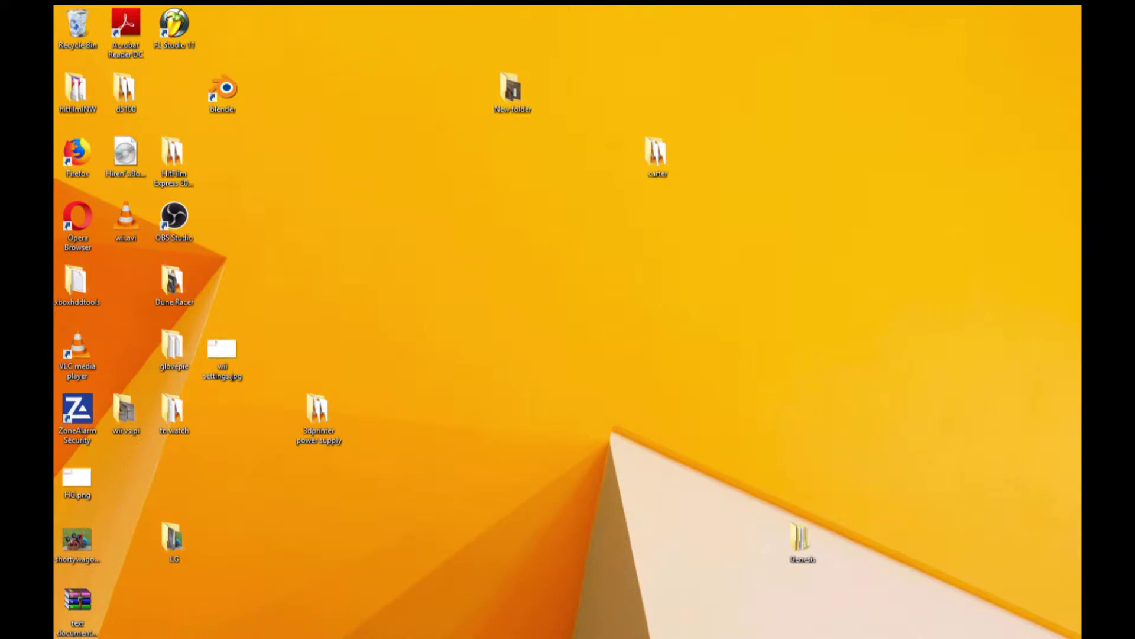
pyautogui.press('super+e')
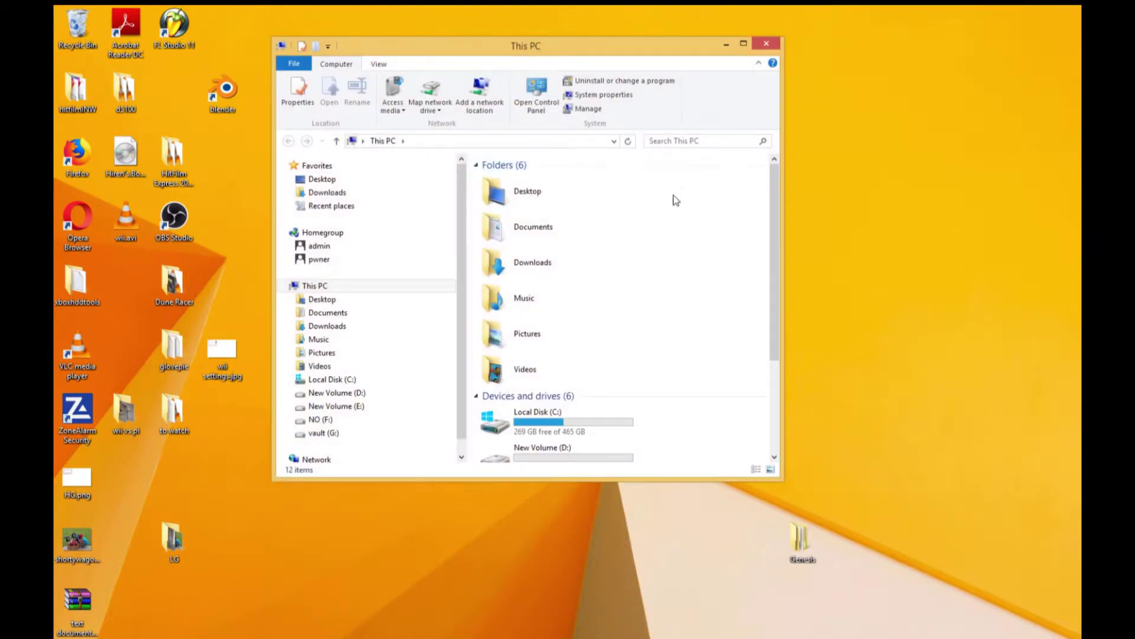
pyautogui.click(320, 434)
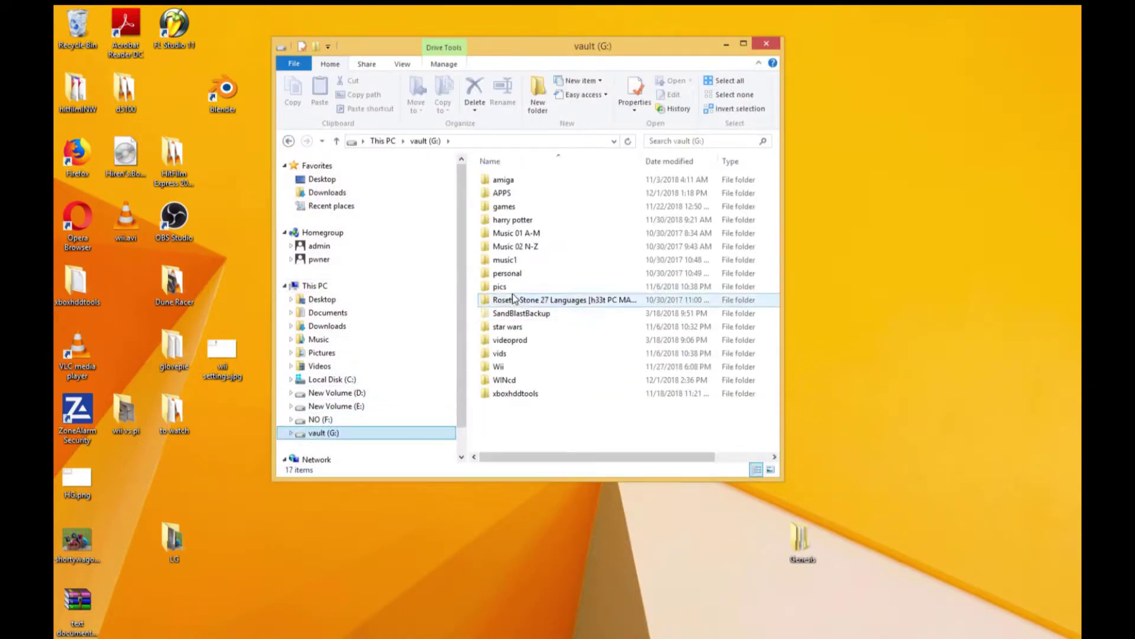
pyautogui.click(509, 369)
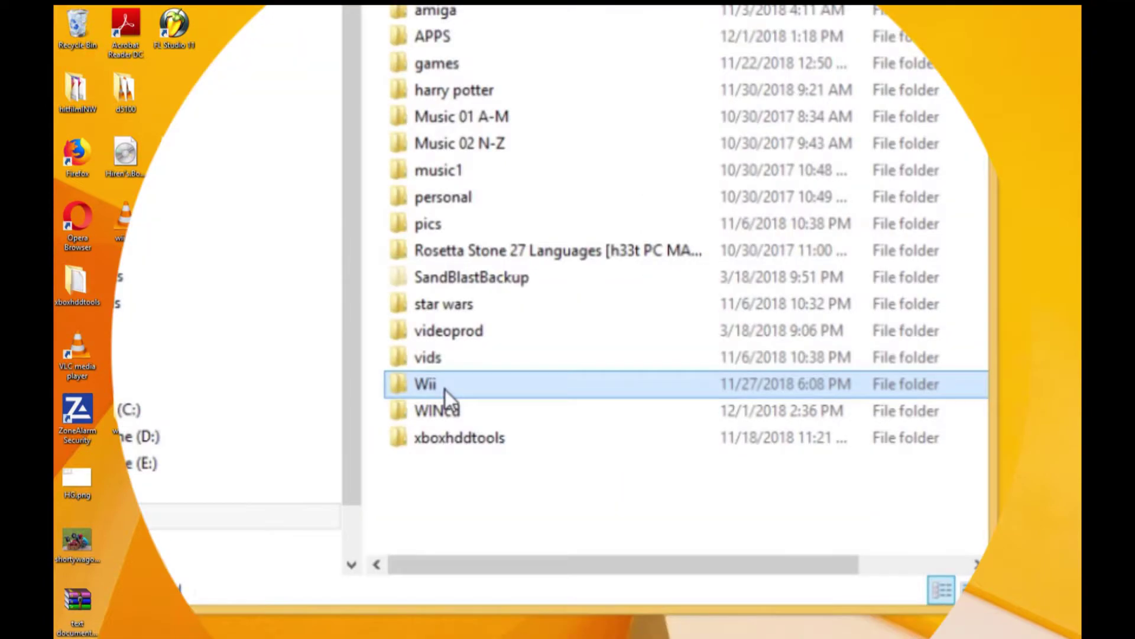
pyautogui.doubleClick(445, 390)
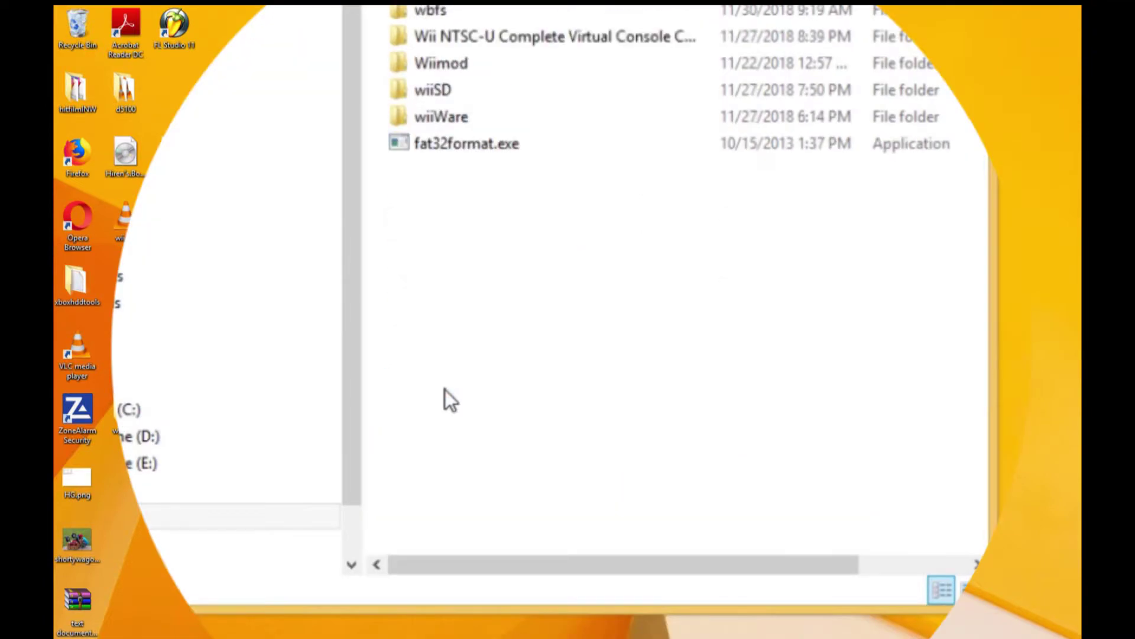
pyautogui.doubleClick(462, 62)
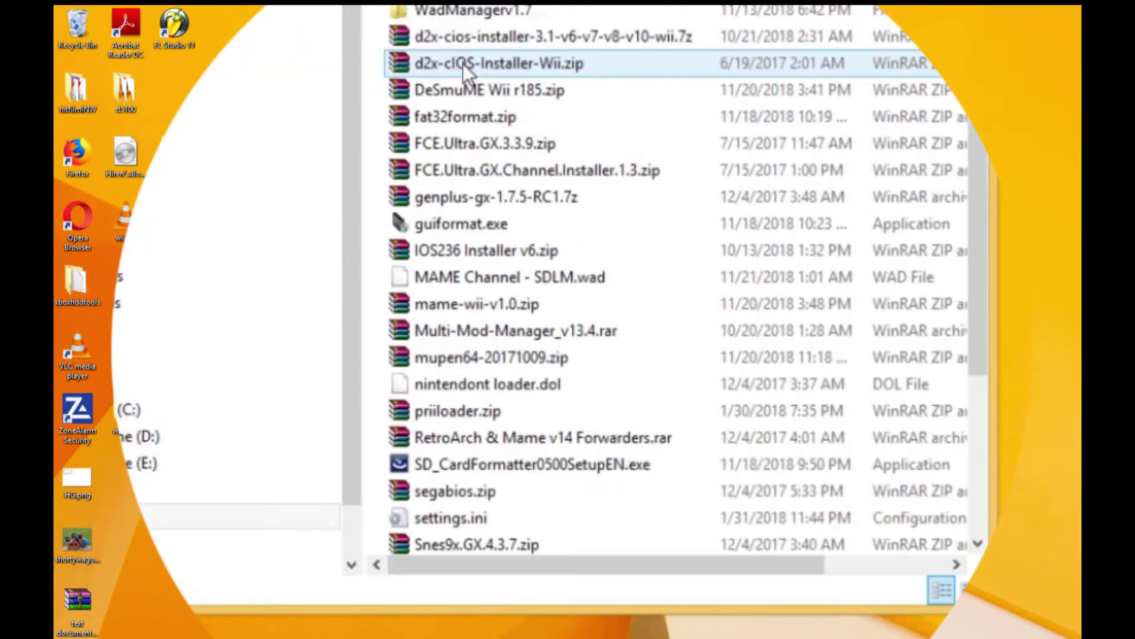
pyautogui.doubleClick(473, 223)
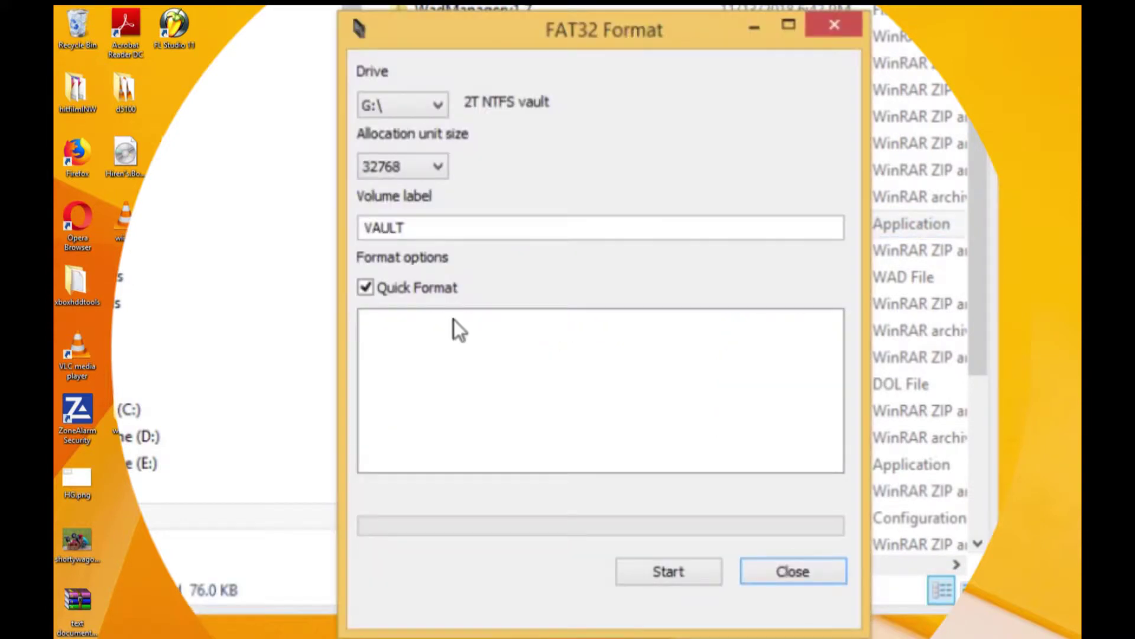
# Select New Volume (D:) as the drive to format in FAT32 Format
pyautogui.click(435, 102)
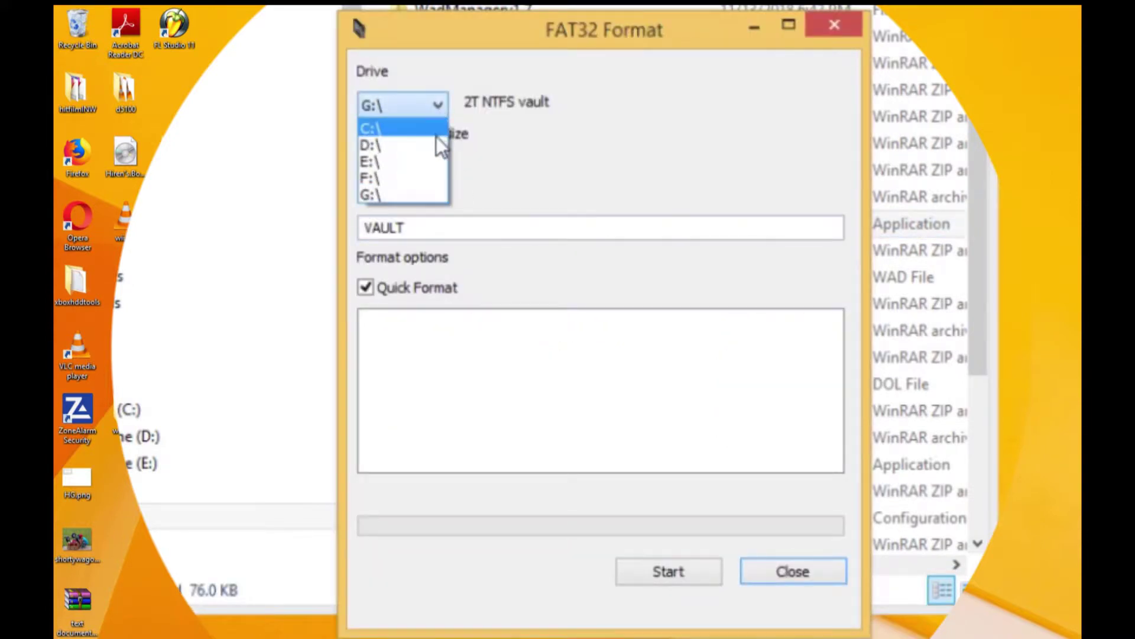
pyautogui.click(436, 145)
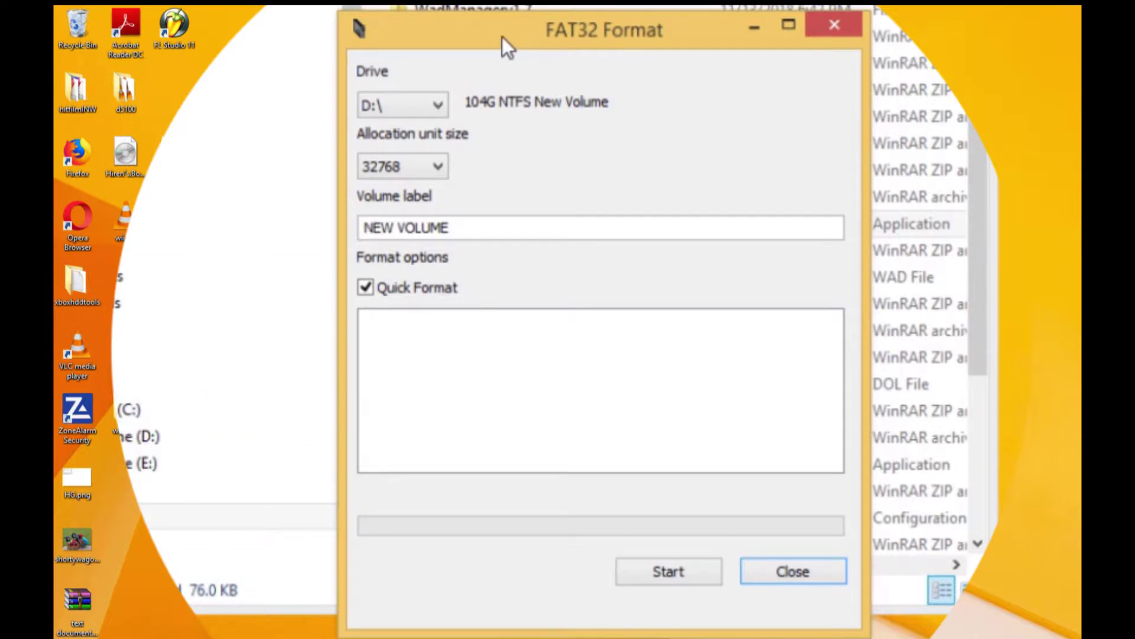
pyautogui.moveTo(502, 36); pyautogui.dragTo(549, 23)
pyautogui.click(248, 222)
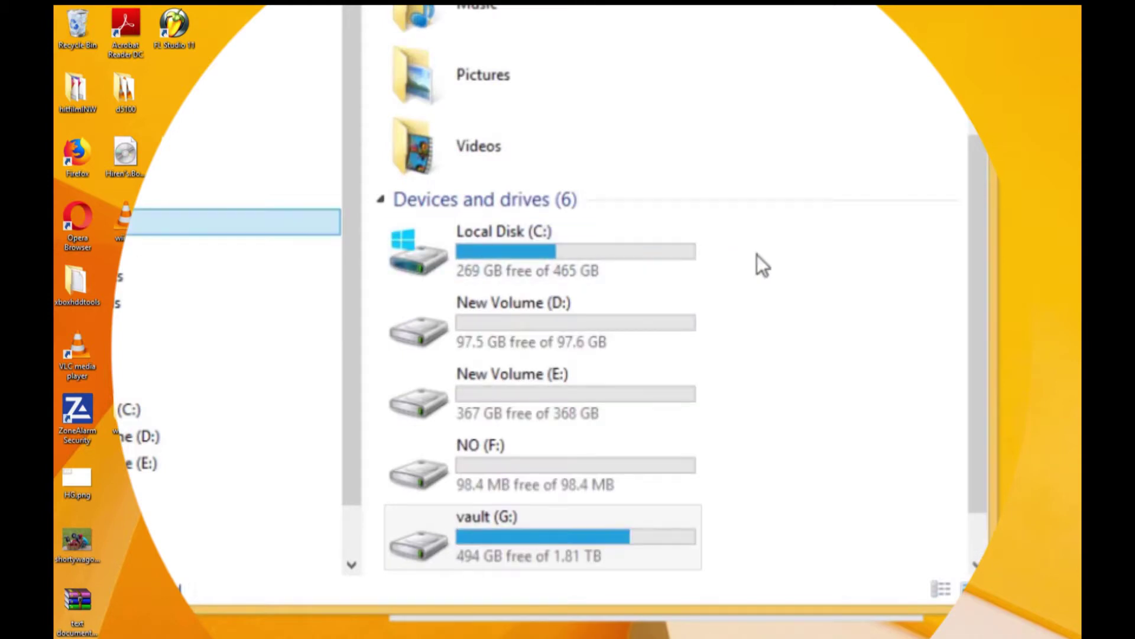
pyautogui.click(630, 338)
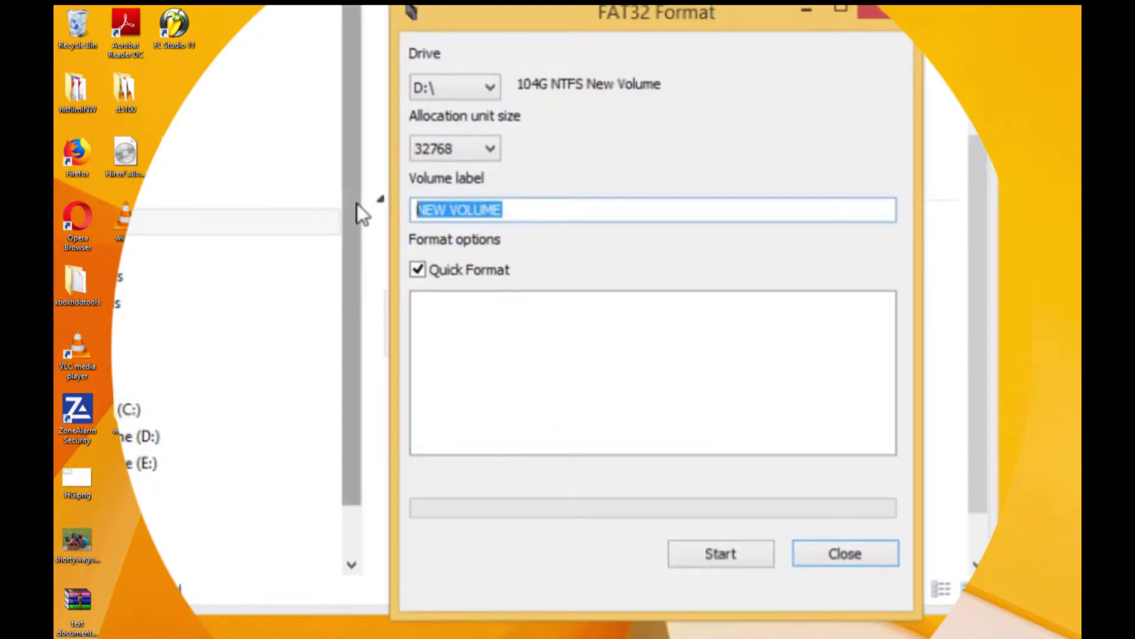
# Label the volume GC EMU and quick-format drive D: as FAT32
pyautogui.write('GC')
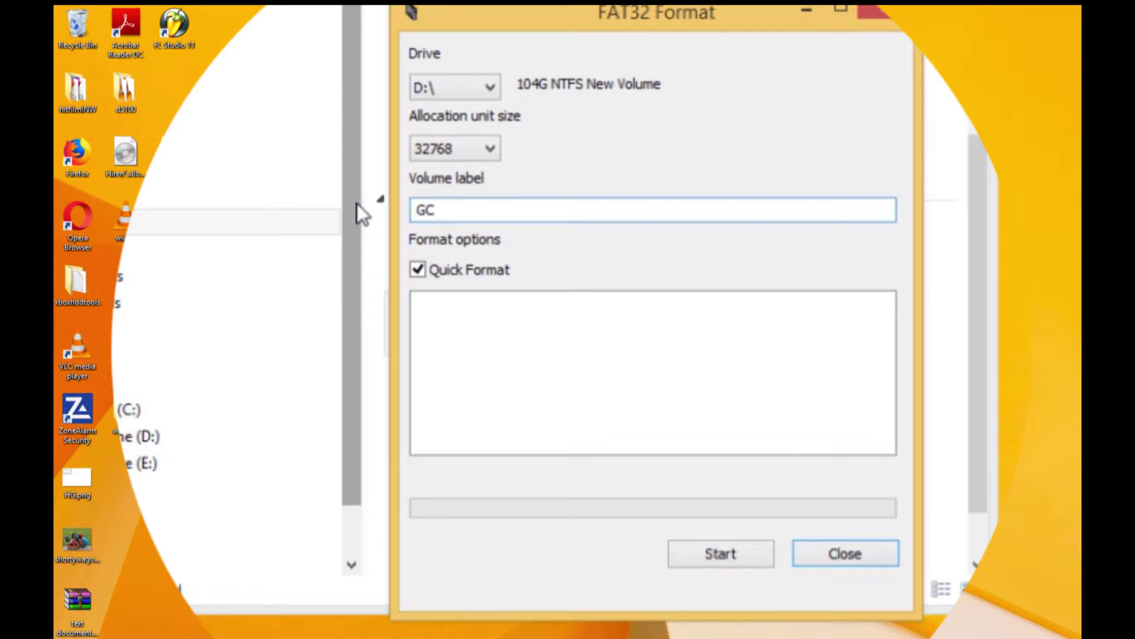
pyautogui.press('BackSpace')
pyautogui.write('EMU')
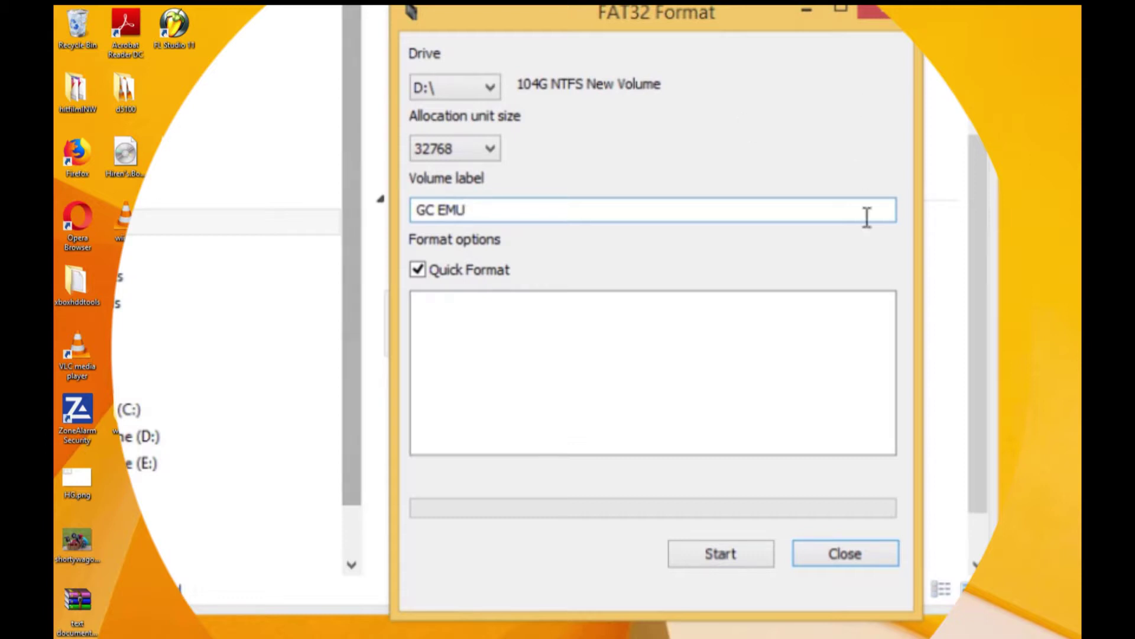
pyautogui.click(737, 560)
pyautogui.click(601, 403)
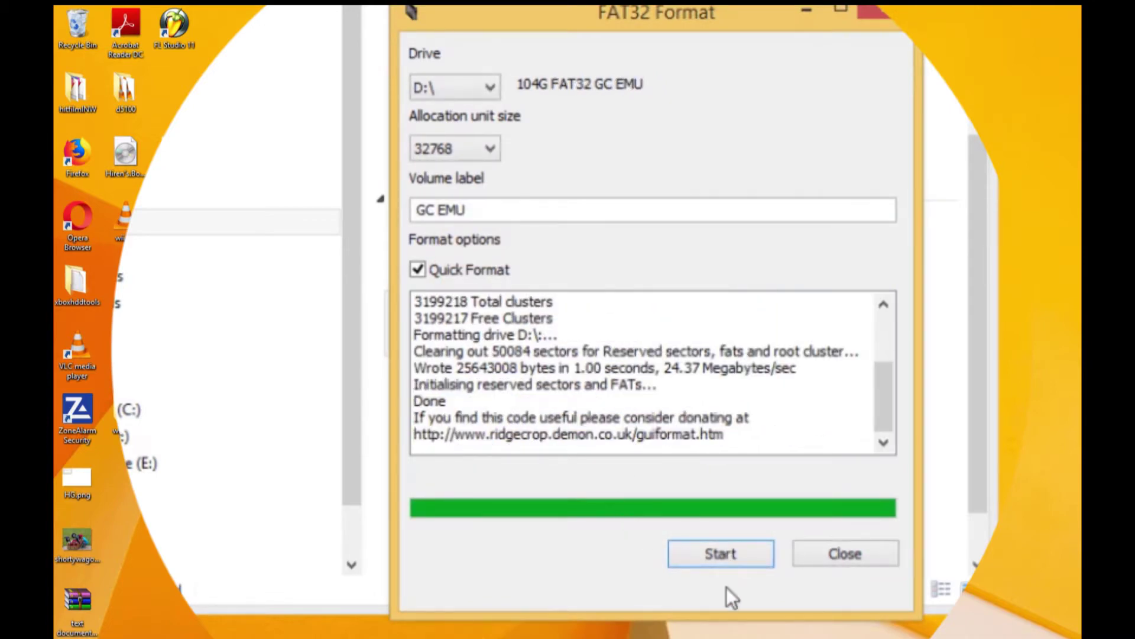
# Close FAT32 Format and rename New Volume (E:) to Wii in This PC
pyautogui.click(826, 558)
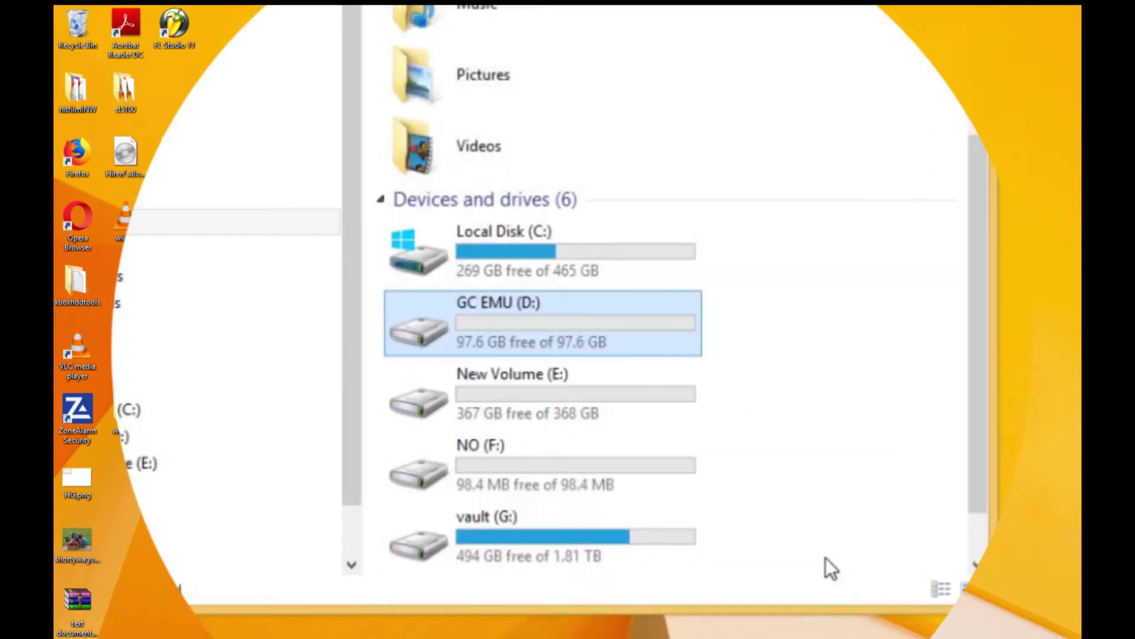
pyautogui.rightClick(574, 396)
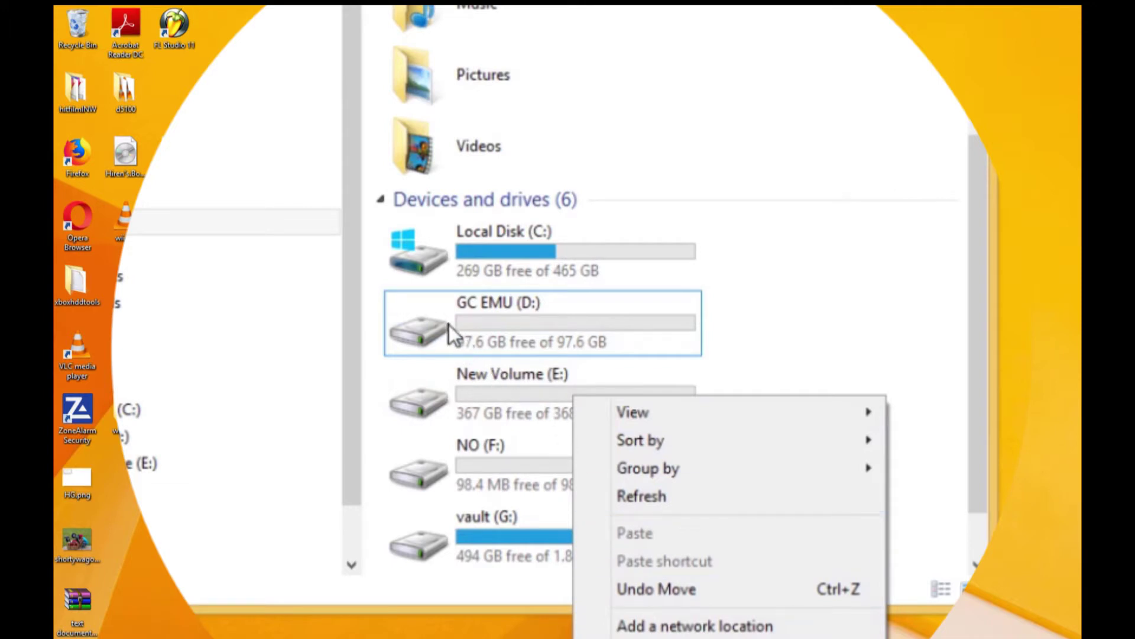
pyautogui.rightClick(440, 408)
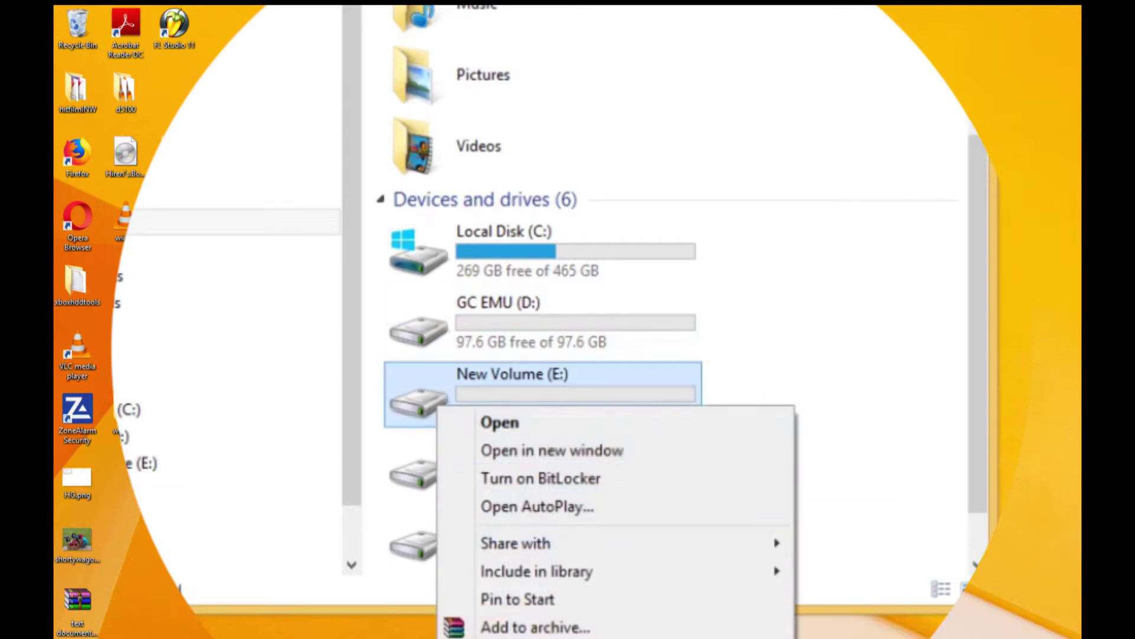
pyautogui.write('me')
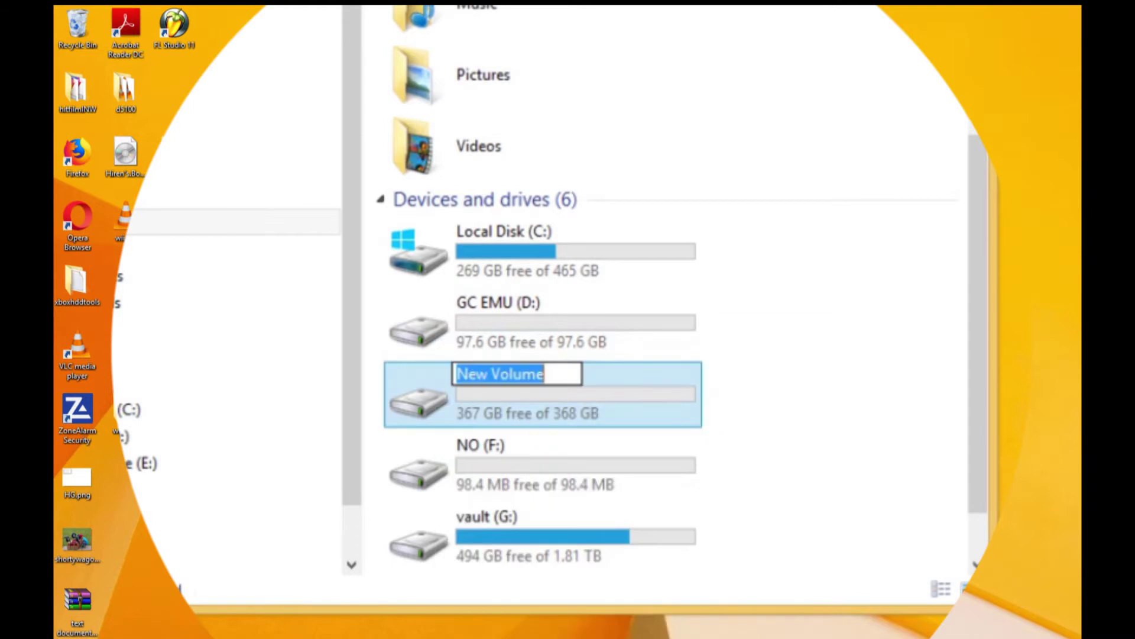
pyautogui.write('Wii')
pyautogui.press('Return')
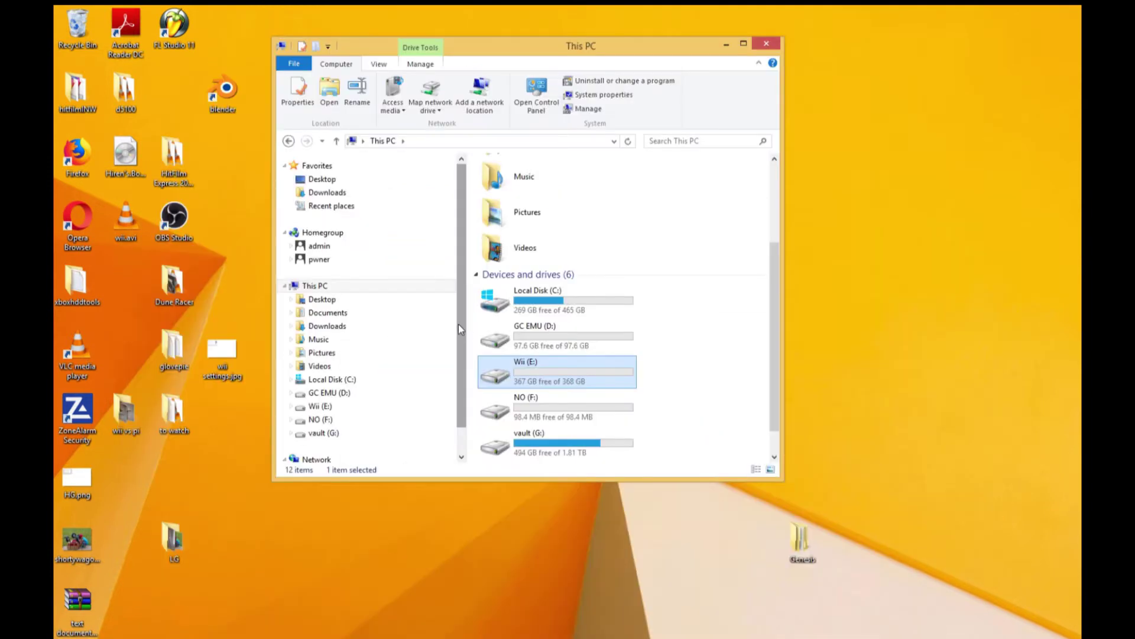
pyautogui.scroll(-1, 461, 320)
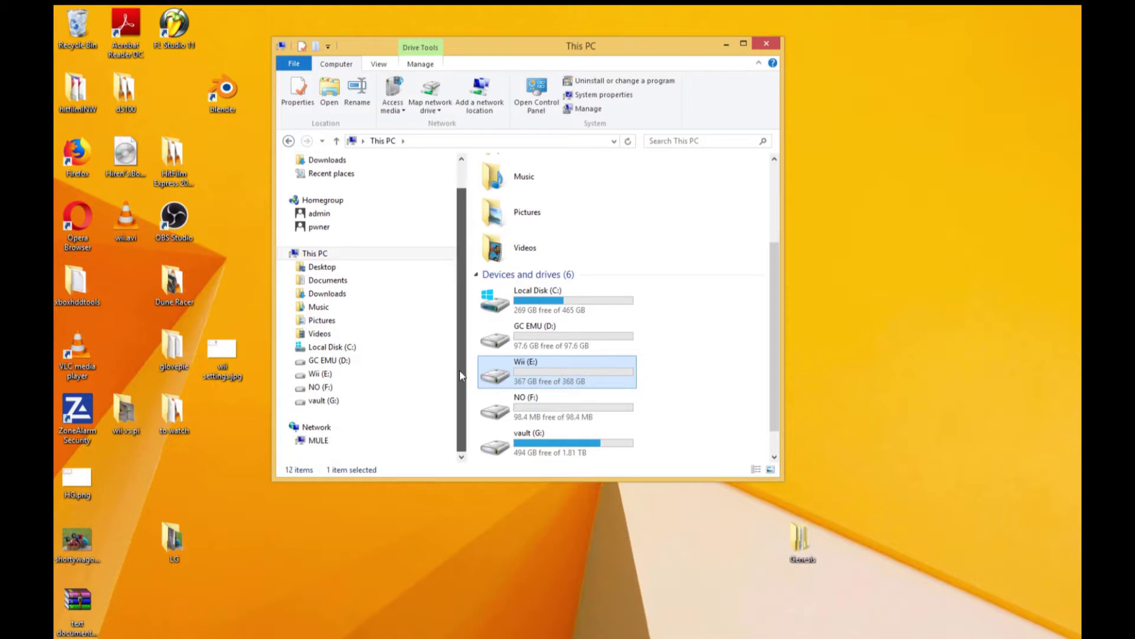
# Open GC EMU (D:) and create a folder named games
pyautogui.doubleClick(550, 333)
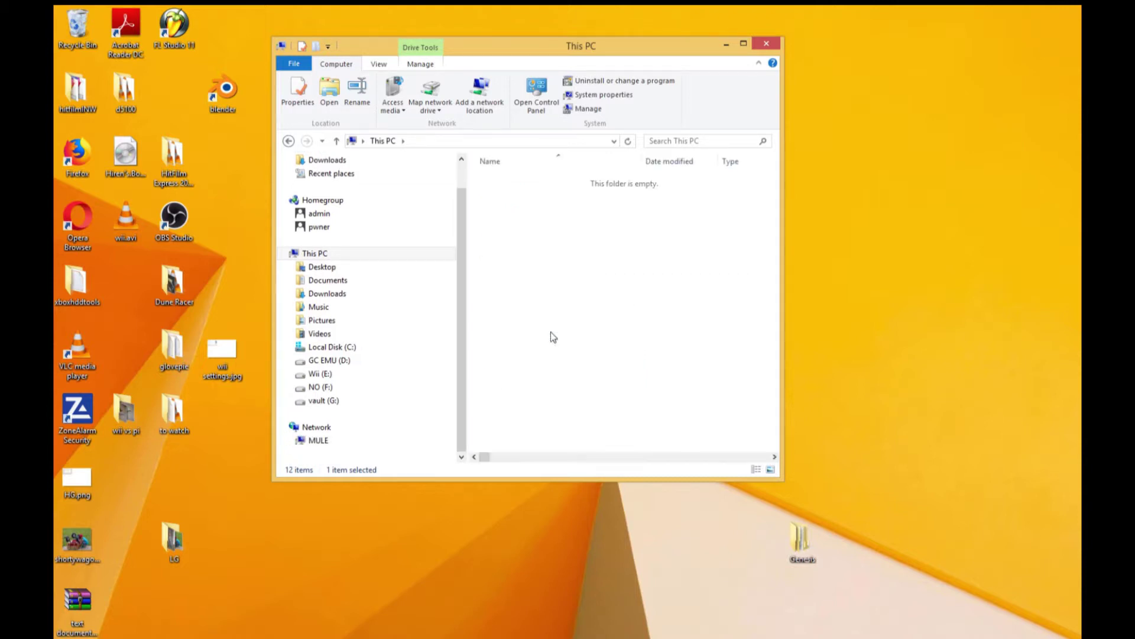
pyautogui.rightClick(538, 247)
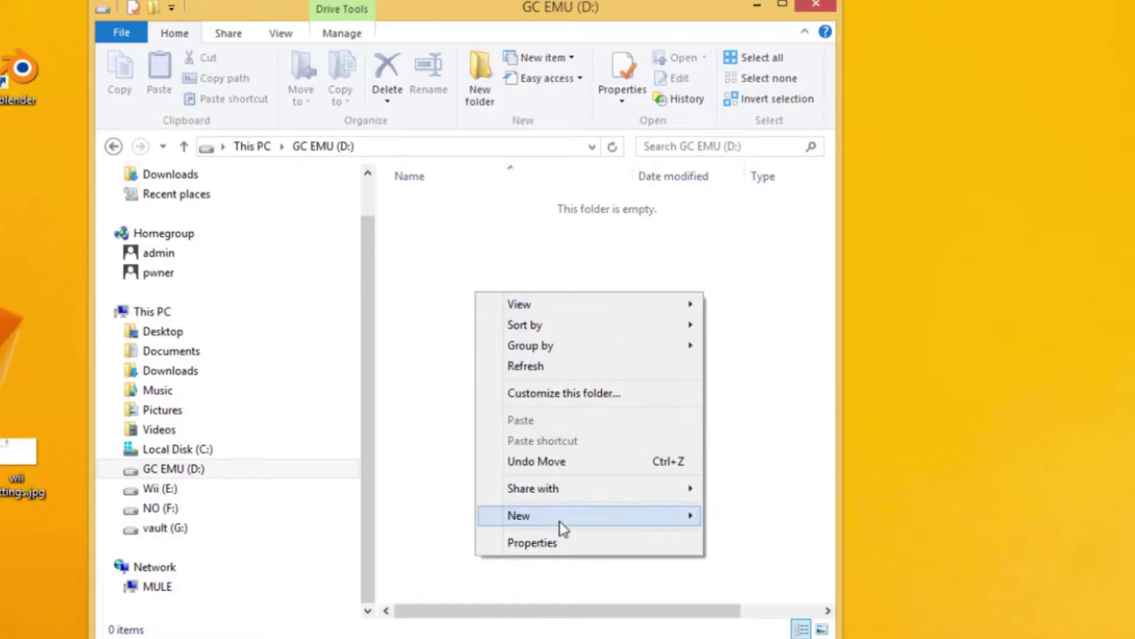
pyautogui.moveTo(644, 515)
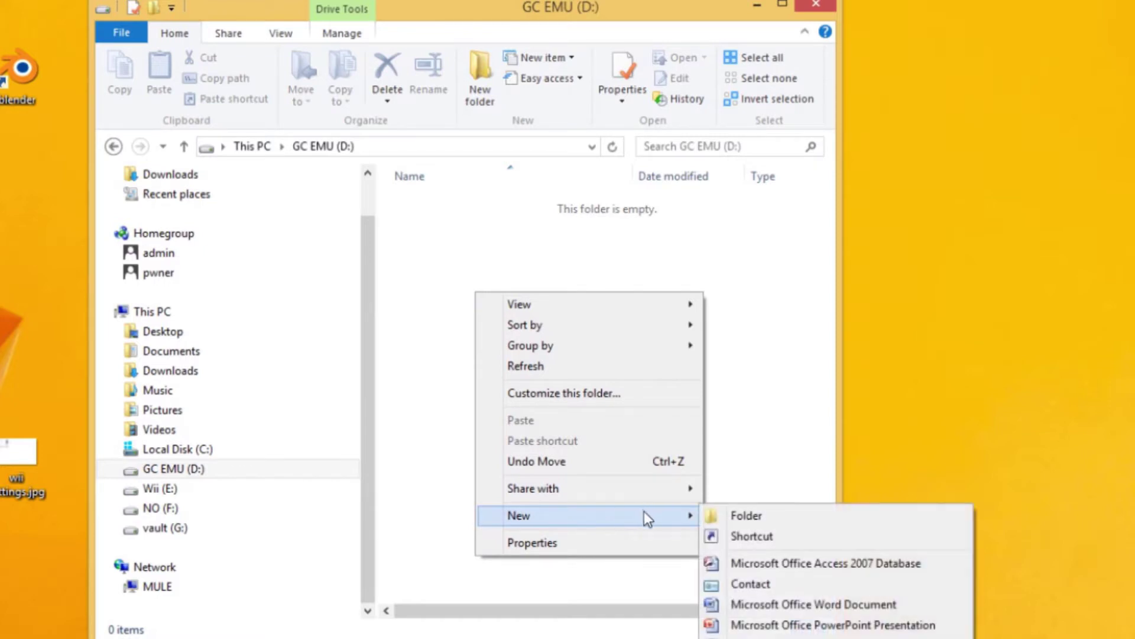
pyautogui.click(809, 519)
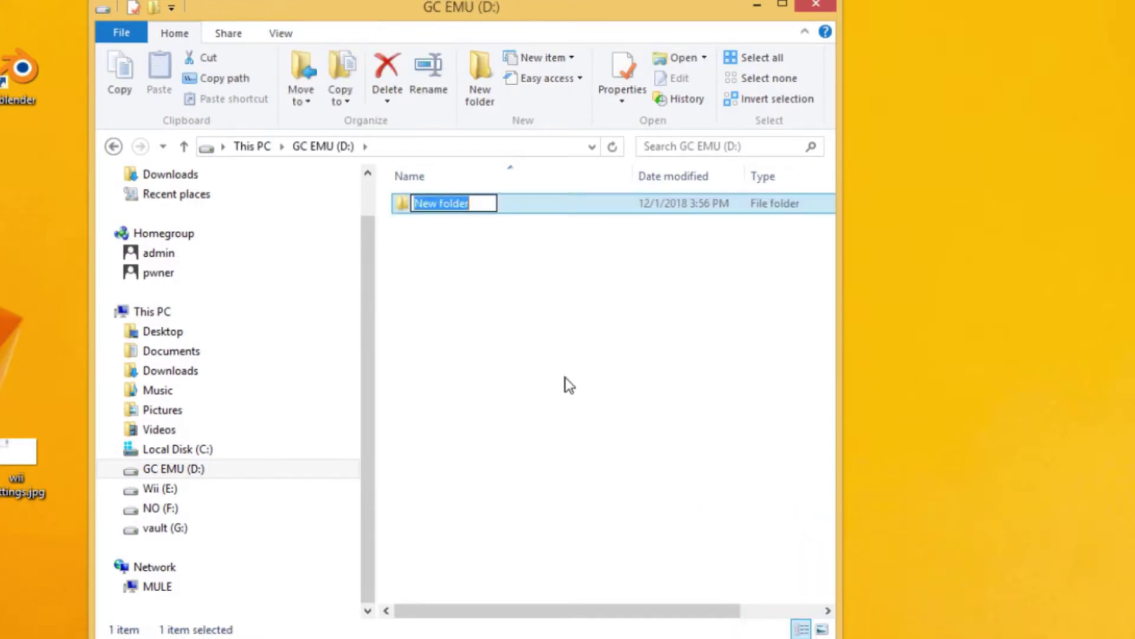
pyautogui.write('games')
pyautogui.press('BackSpace')
pyautogui.press('BackSpace')
pyautogui.press('BackSpace')
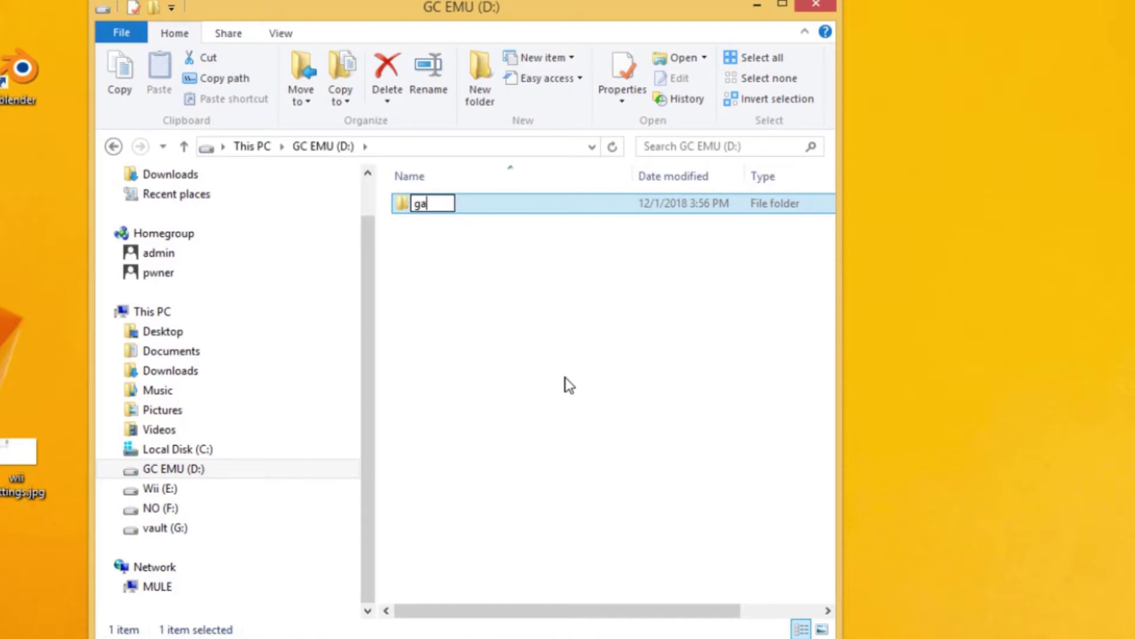
pyautogui.write('mes')
pyautogui.press('Return')
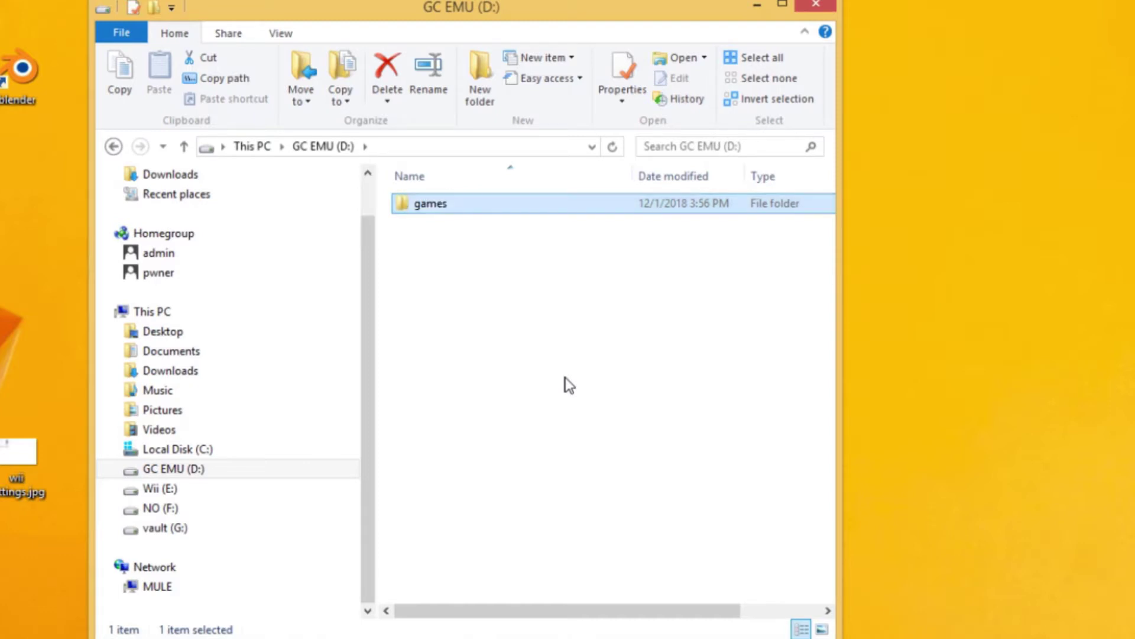
# Add new folders named DS and NES
pyautogui.rightClick(566, 379)
pyautogui.moveTo(639, 612)
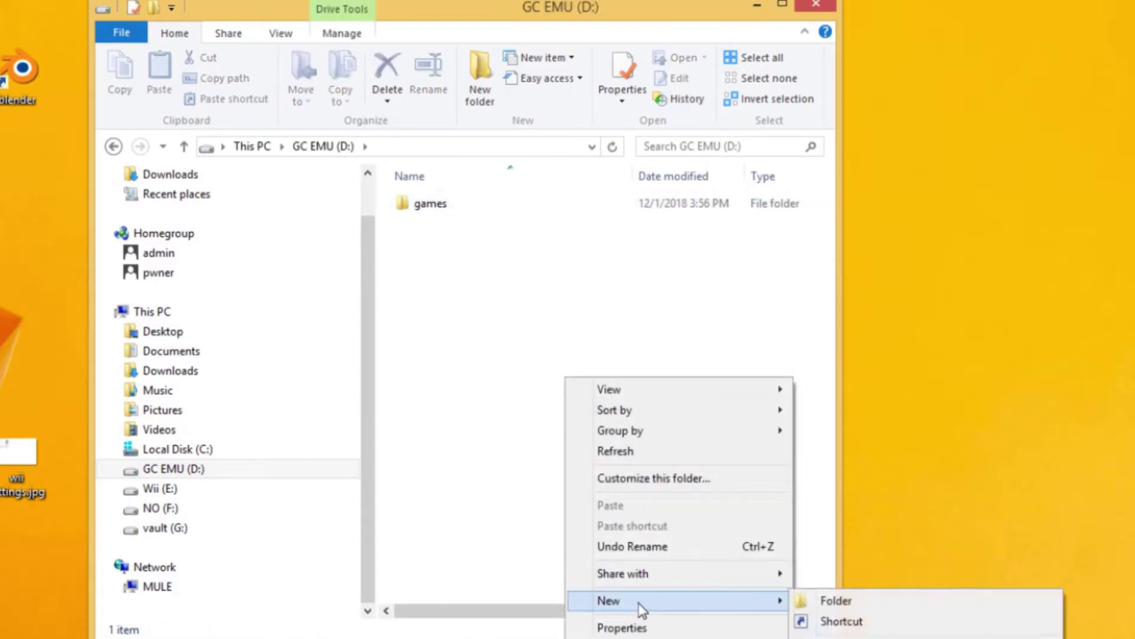
pyautogui.click(882, 600)
pyautogui.write('DS')
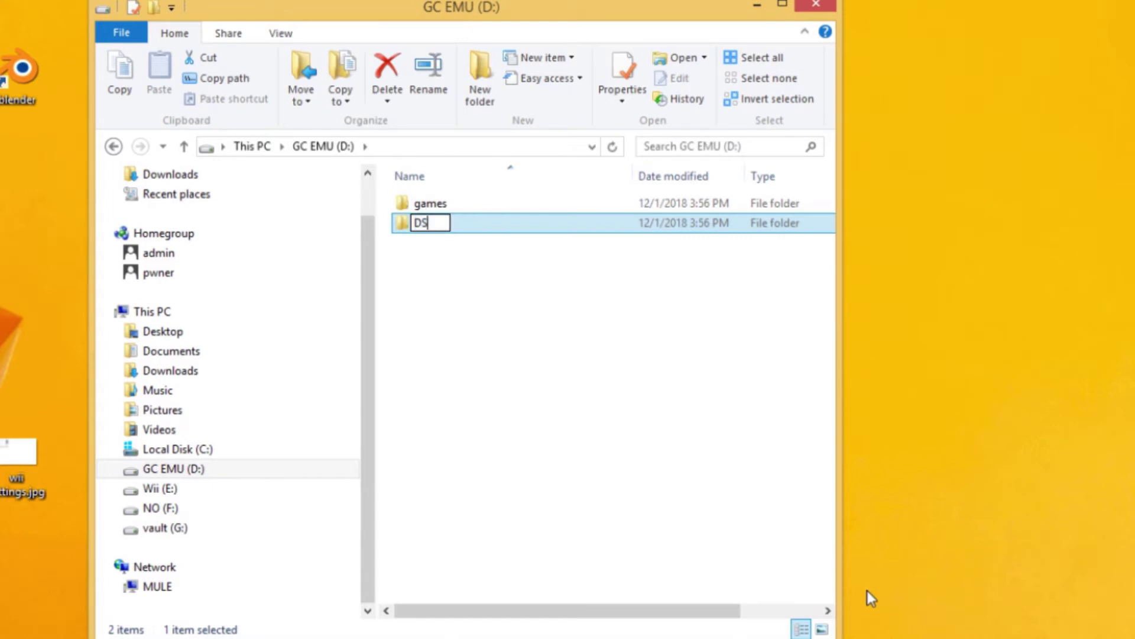
pyautogui.press('Return')
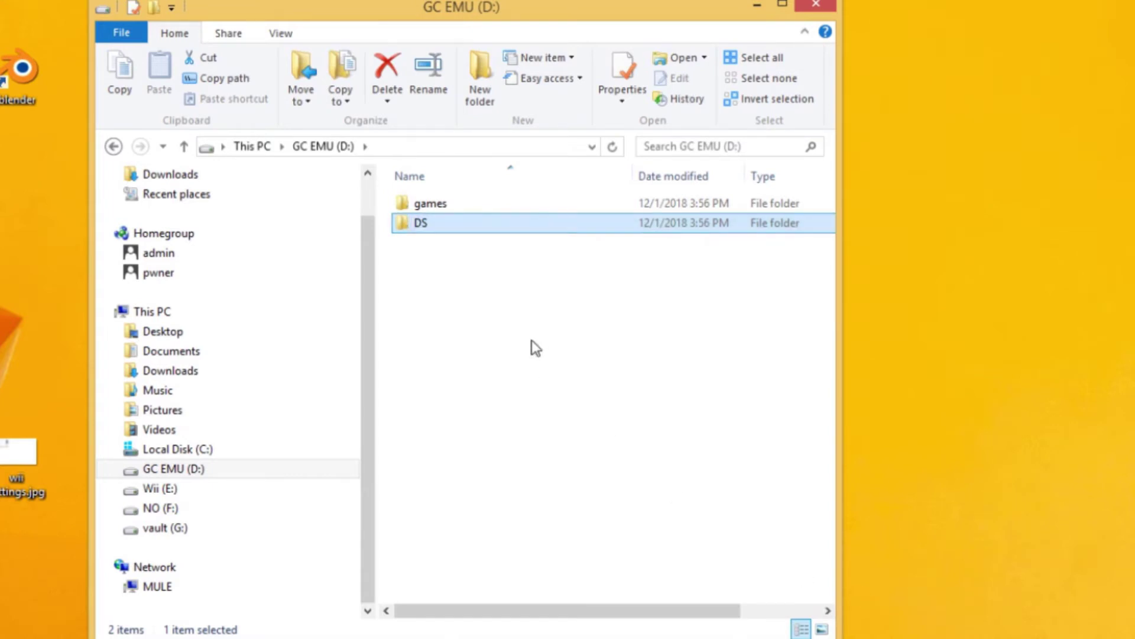
pyautogui.rightClick(531, 340)
pyautogui.moveTo(618, 565)
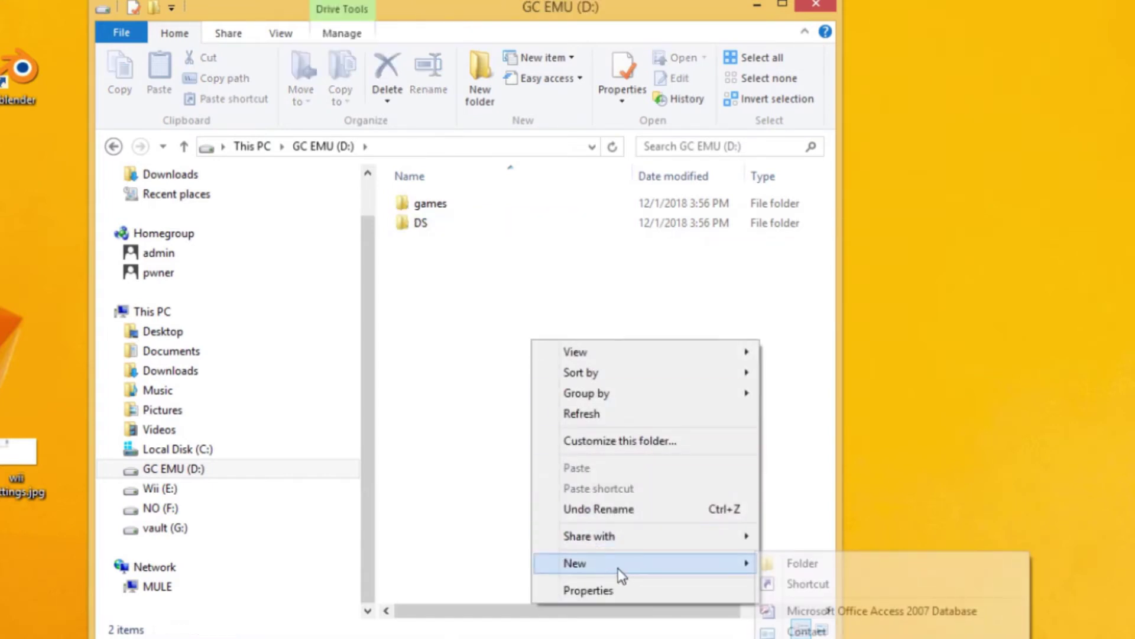
pyautogui.click(794, 565)
pyautogui.write('NES')
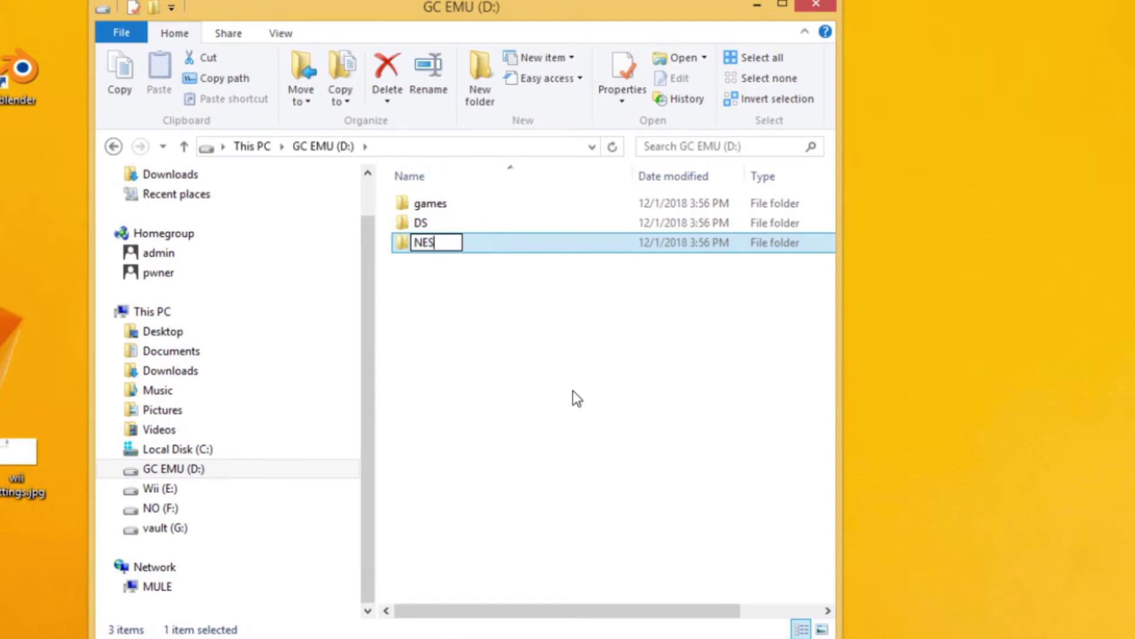
pyautogui.press('Return')
# Add new folders named SNES and Genesis
pyautogui.rightClick(575, 365)
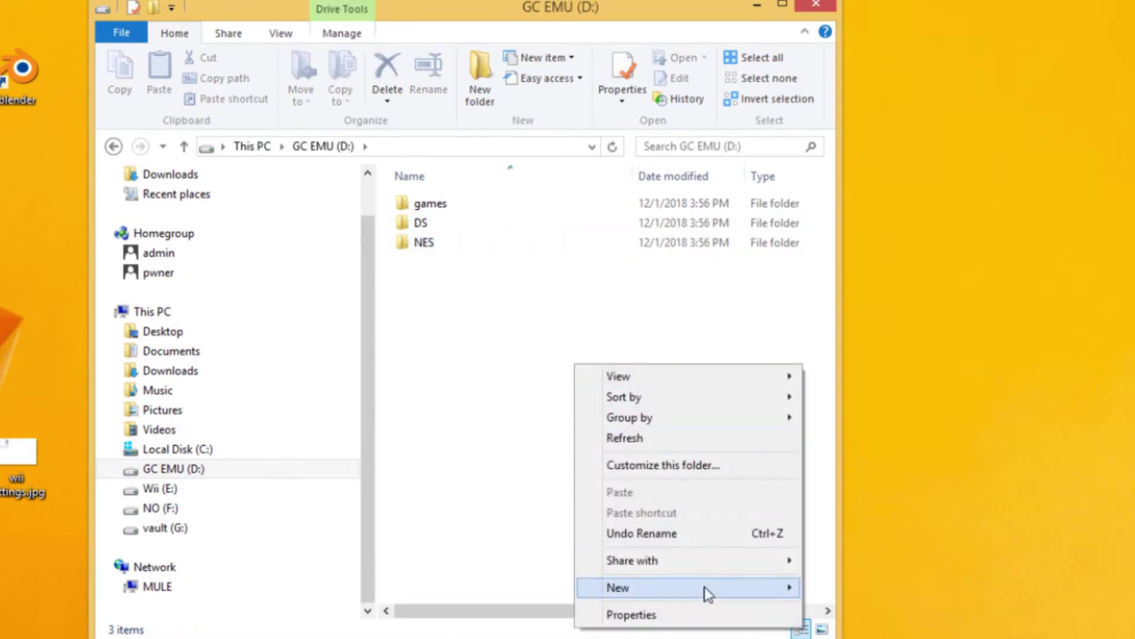
pyautogui.moveTo(698, 588)
pyautogui.click(879, 595)
pyautogui.write('SNES')
pyautogui.press('Return')
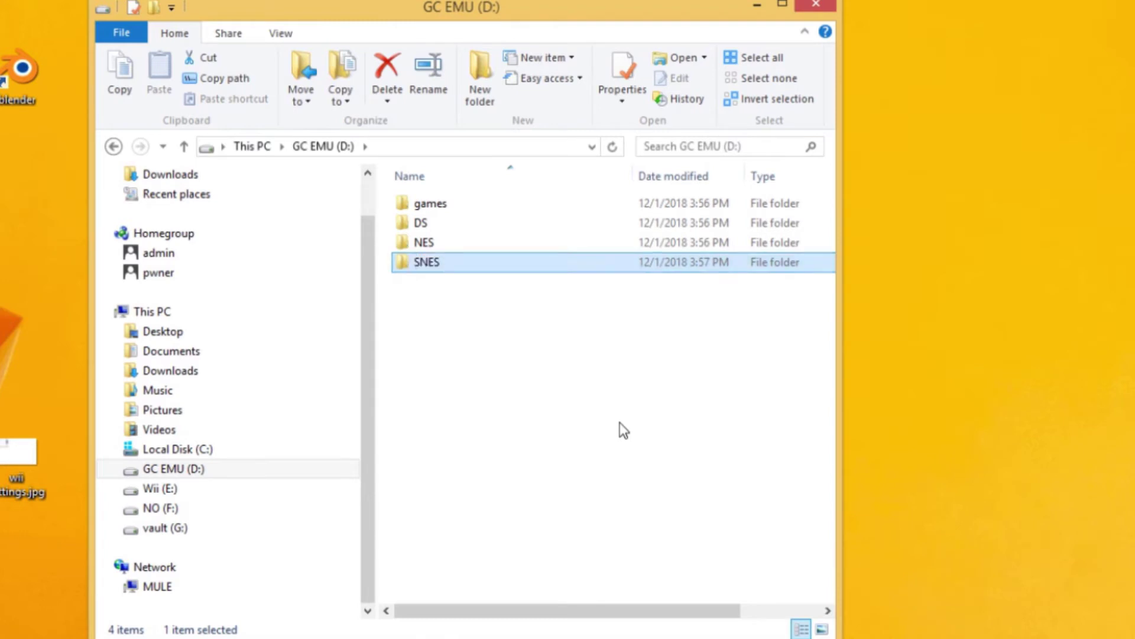
pyautogui.rightClick(623, 429)
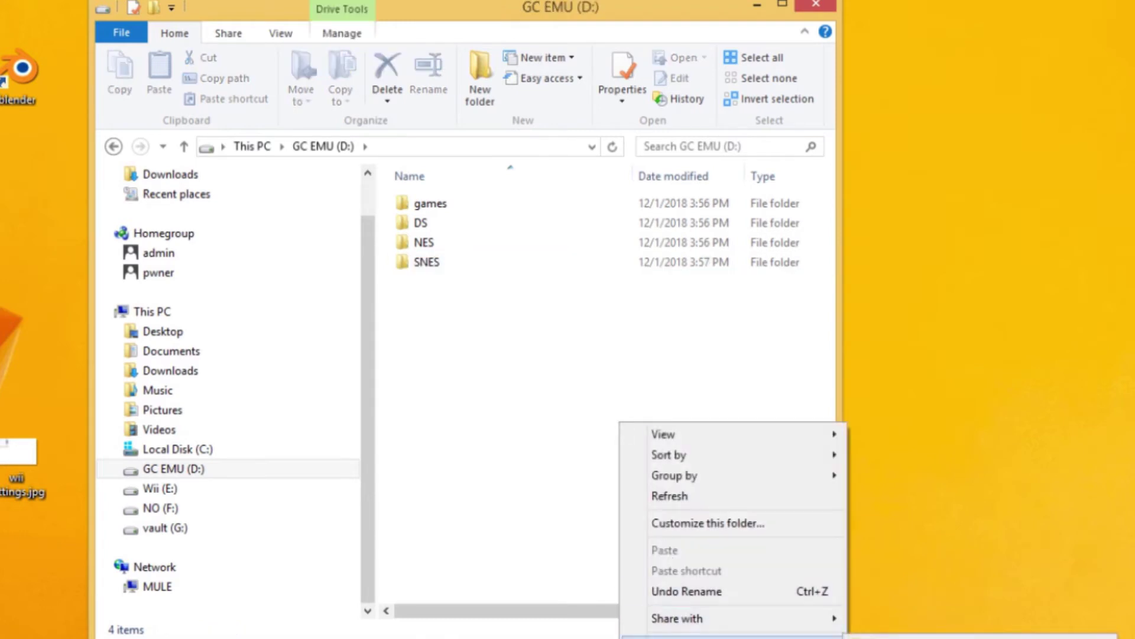
pyautogui.click(879, 638)
pyautogui.write('Genesis')
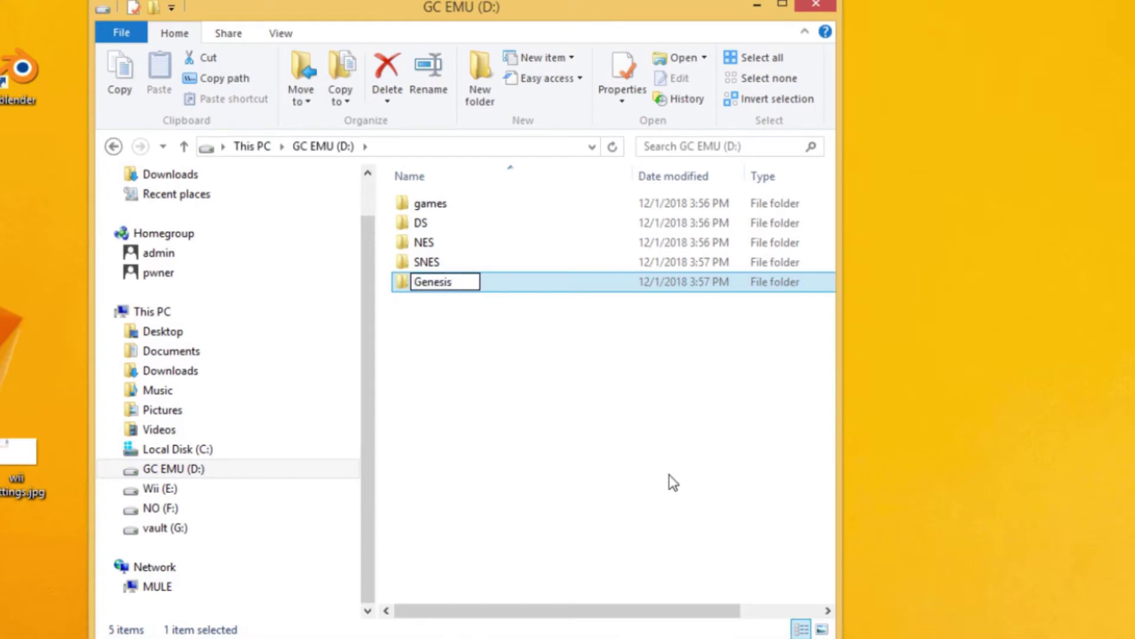
pyautogui.press('Return')
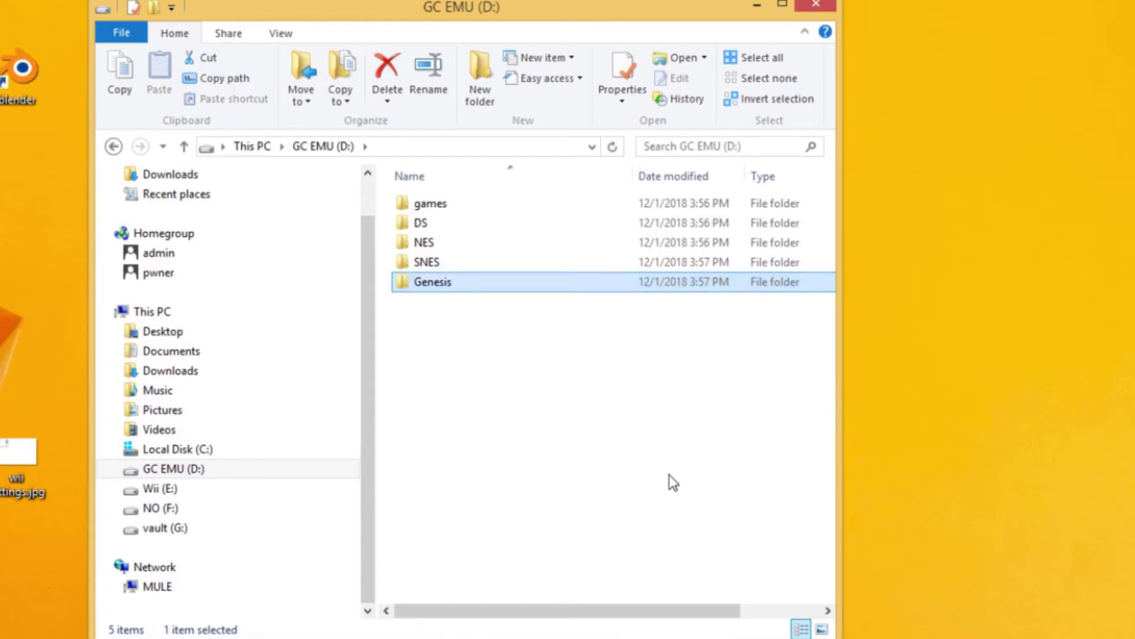
# Add the last two folders, MSX and MAME
pyautogui.rightClick(670, 475)
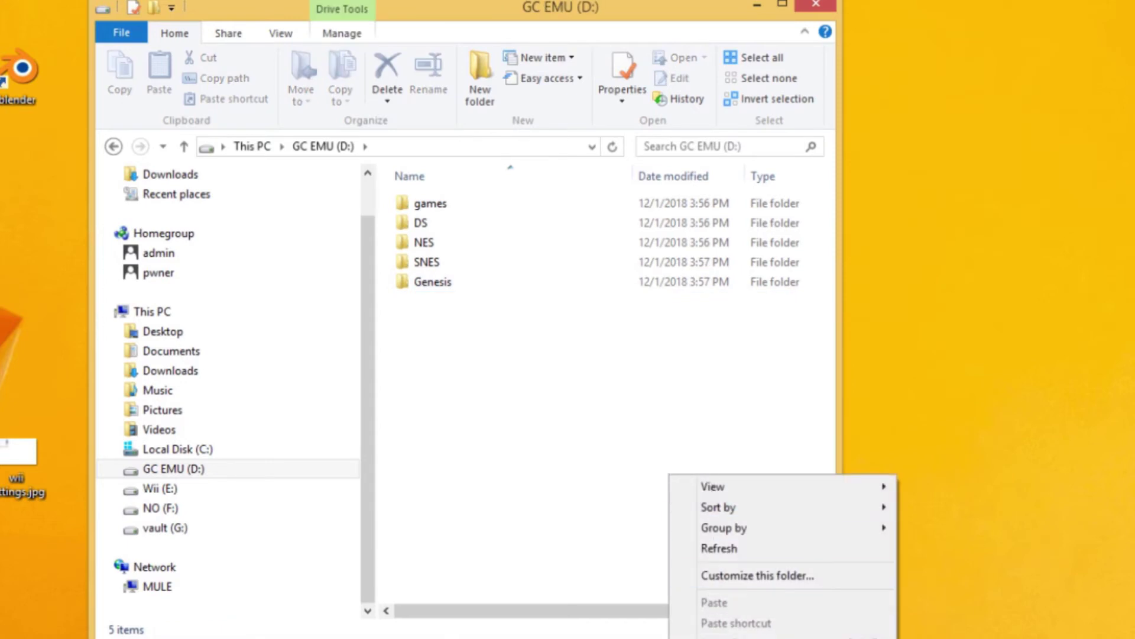
pyautogui.click(558, 406)
pyautogui.hotkey('ctrl', 'shift', 'n')
pyautogui.write('MSX')
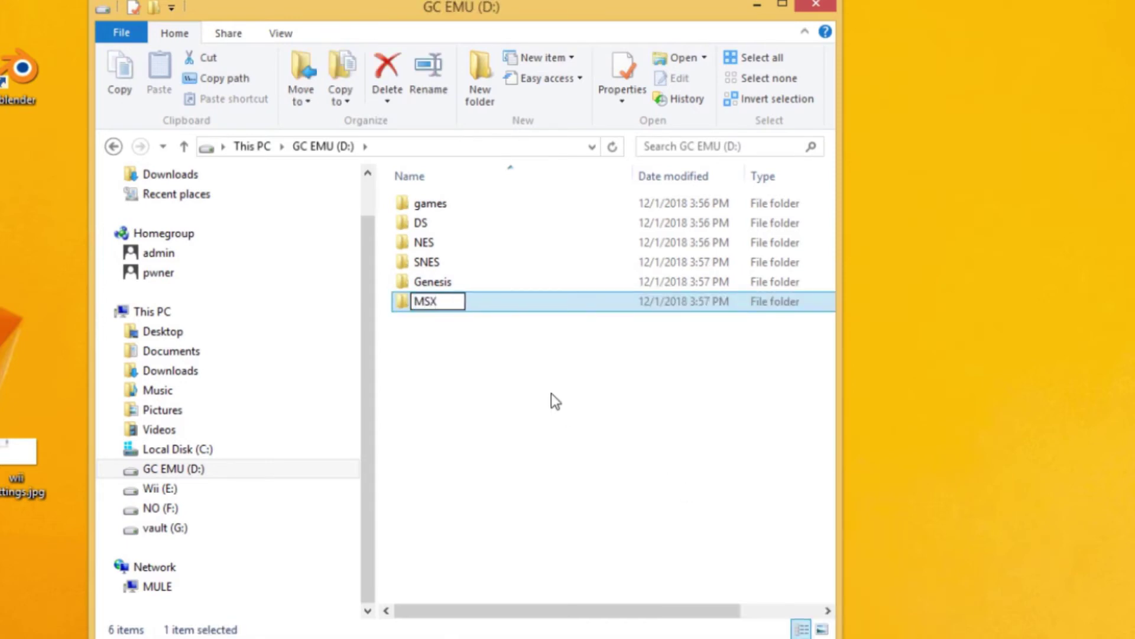
pyautogui.press('Return')
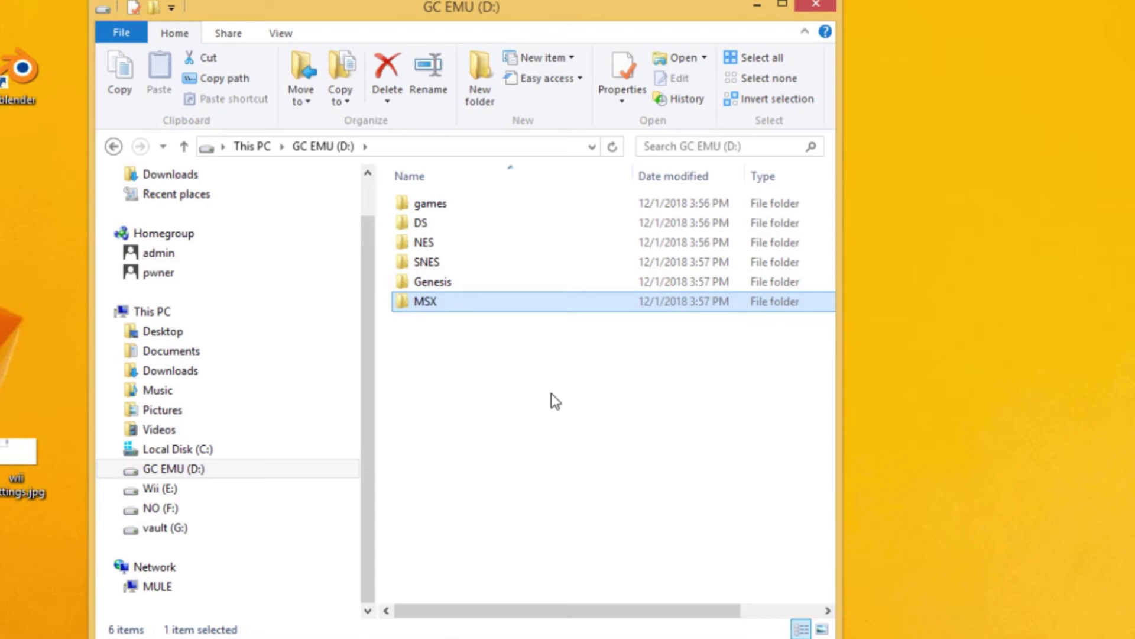
pyautogui.rightClick(448, 359)
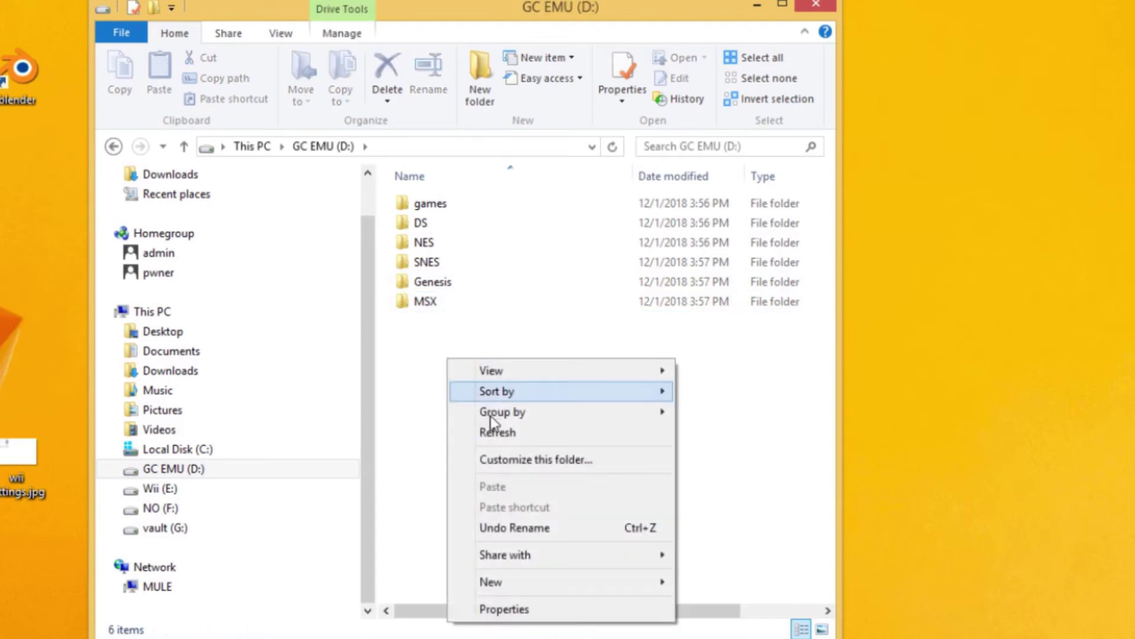
pyautogui.moveTo(526, 582)
pyautogui.click(711, 589)
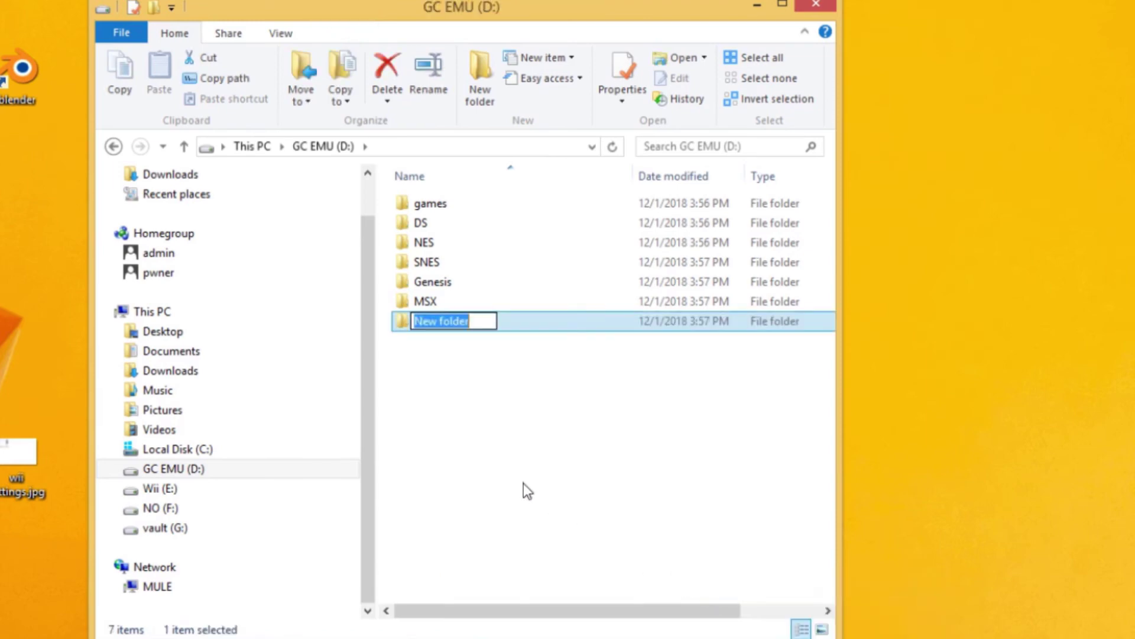
pyautogui.write('MAME')
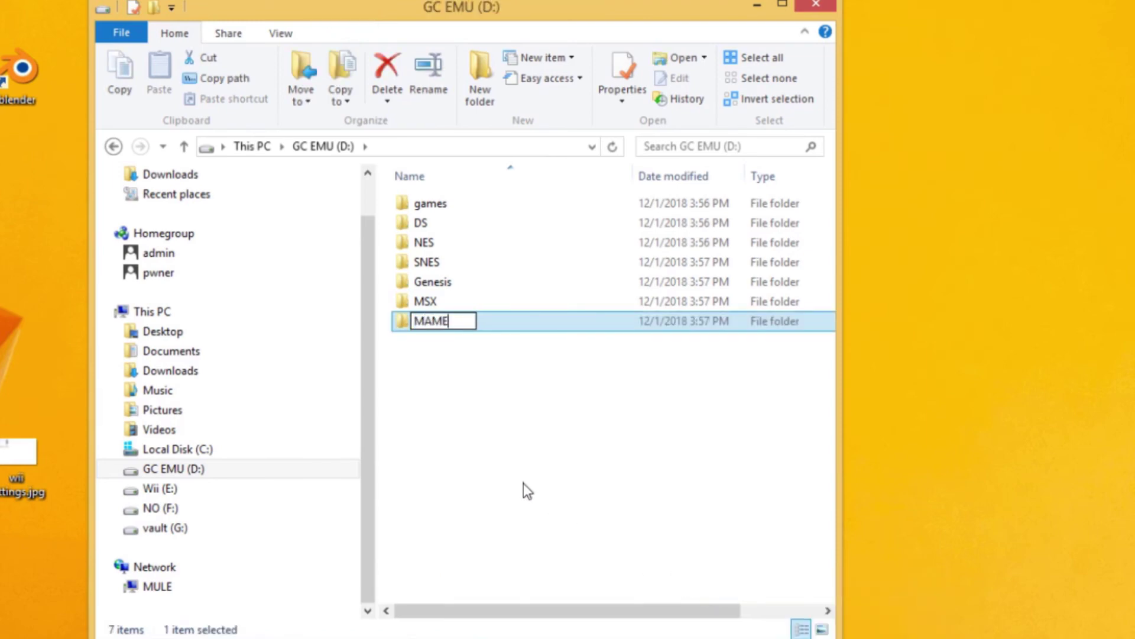
pyautogui.press('Return')
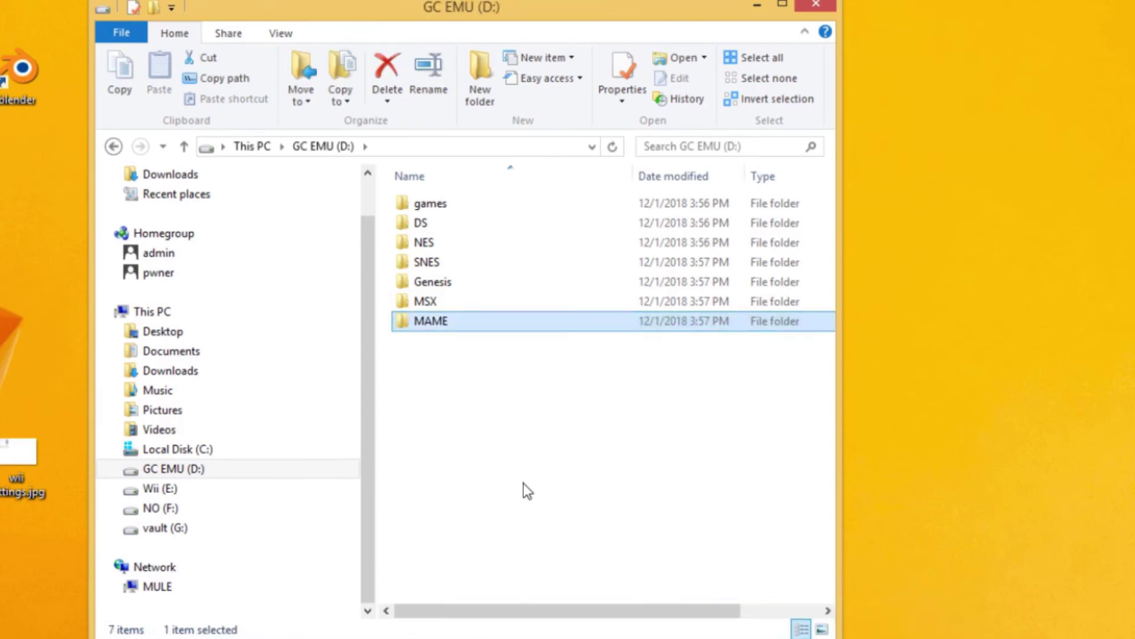